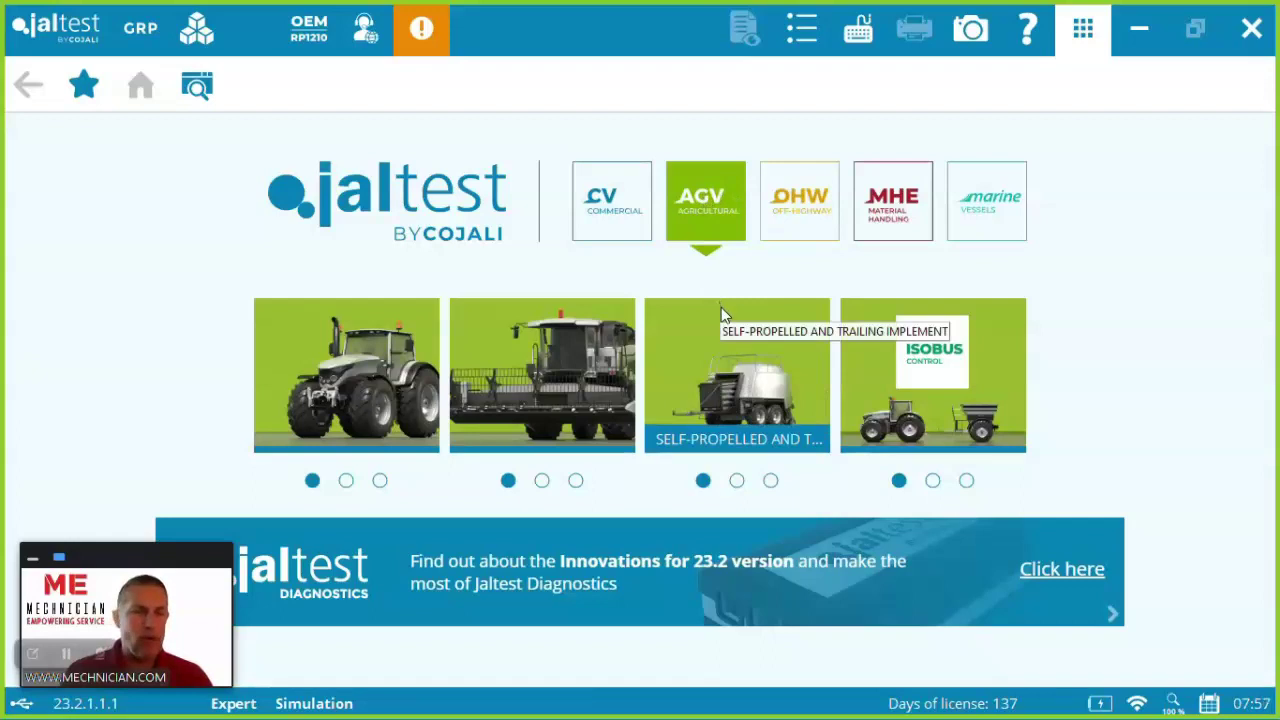
# Select the TORO Groundmaster 4500-D from the Self-Propelled and Trailing Implement brands.
pyautogui.click(724, 378)
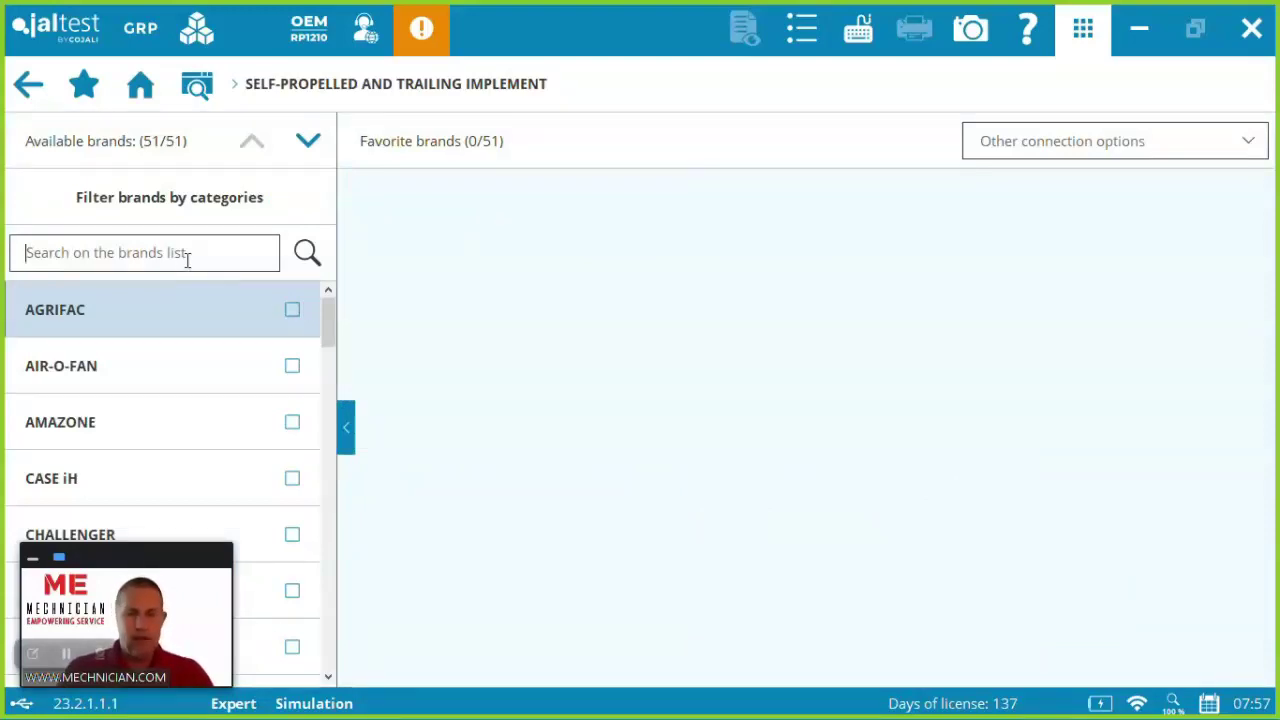
pyautogui.write('toro')
pyautogui.click(180, 305)
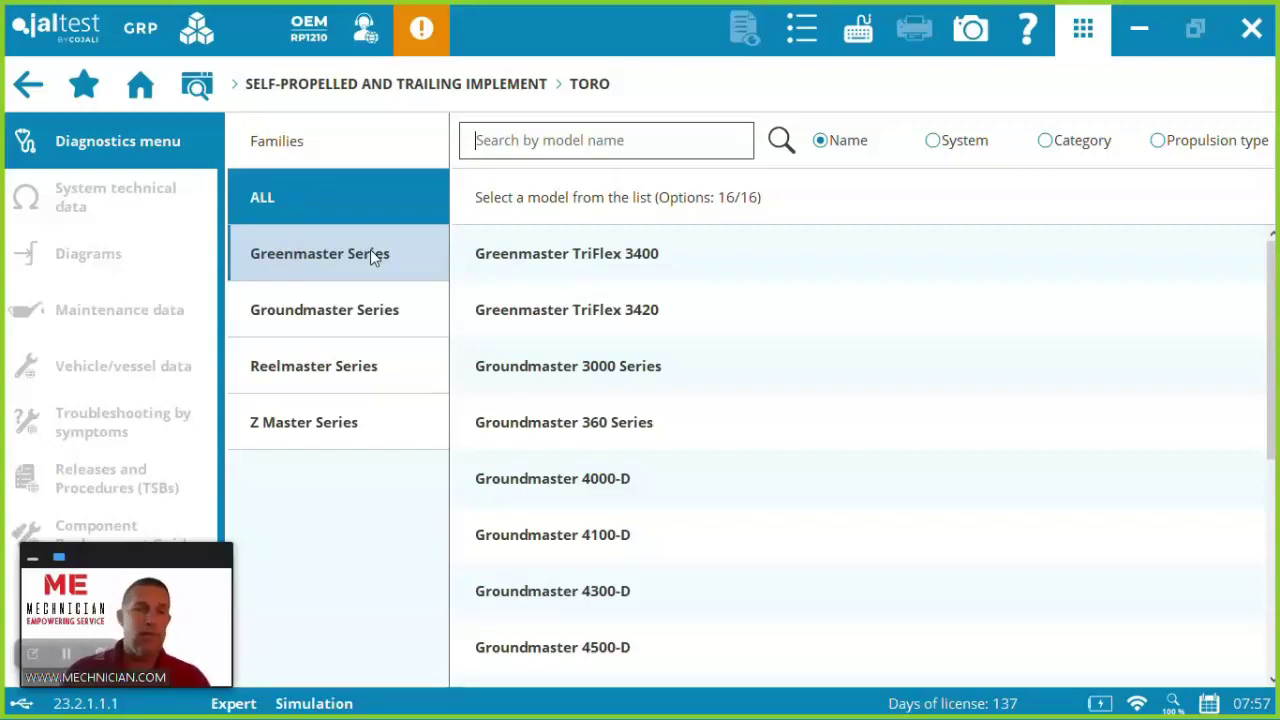
pyautogui.click(372, 310)
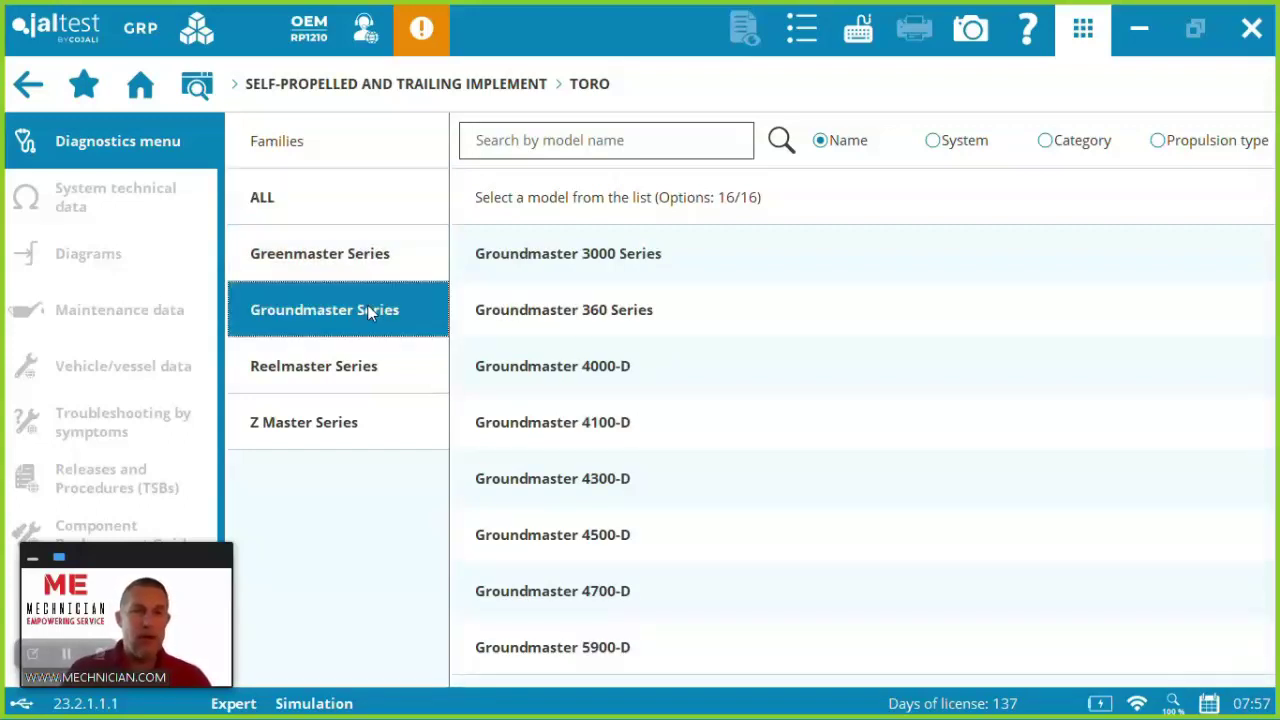
pyautogui.click(590, 537)
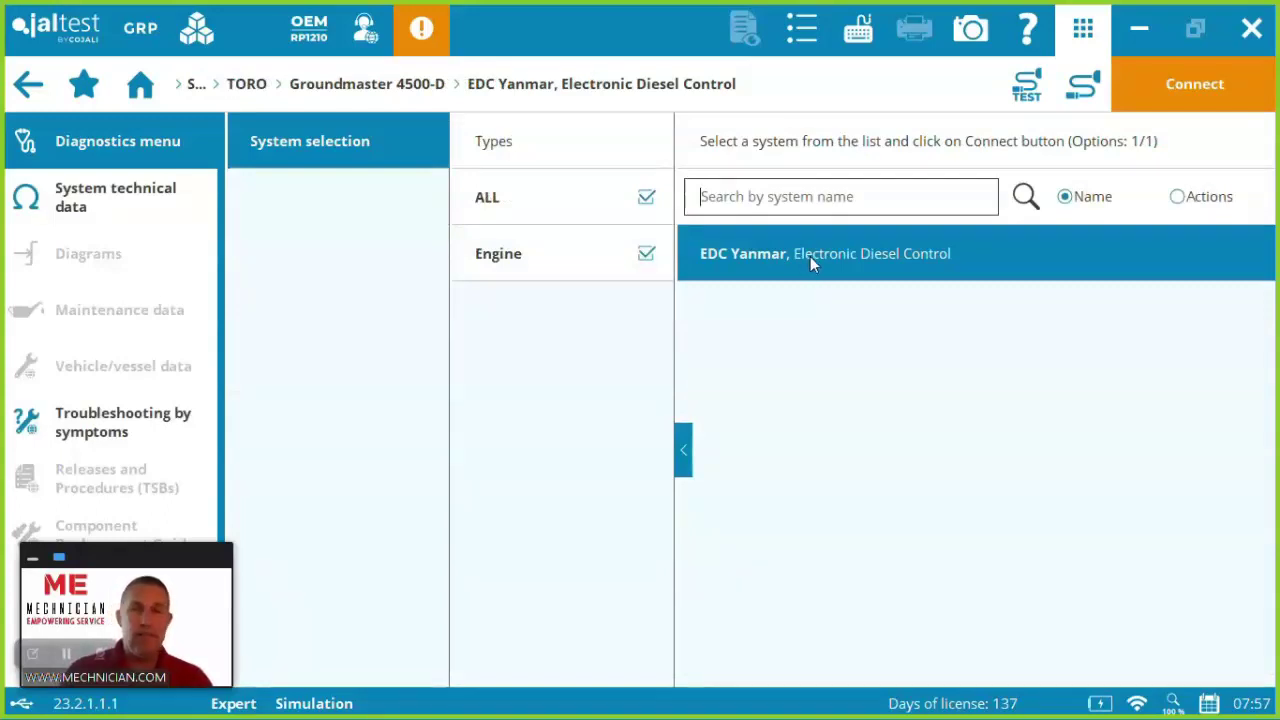
# Choose Connection 2 in Multipins mode and view the JTP2 cable's colour-code table.
pyautogui.click(1163, 94)
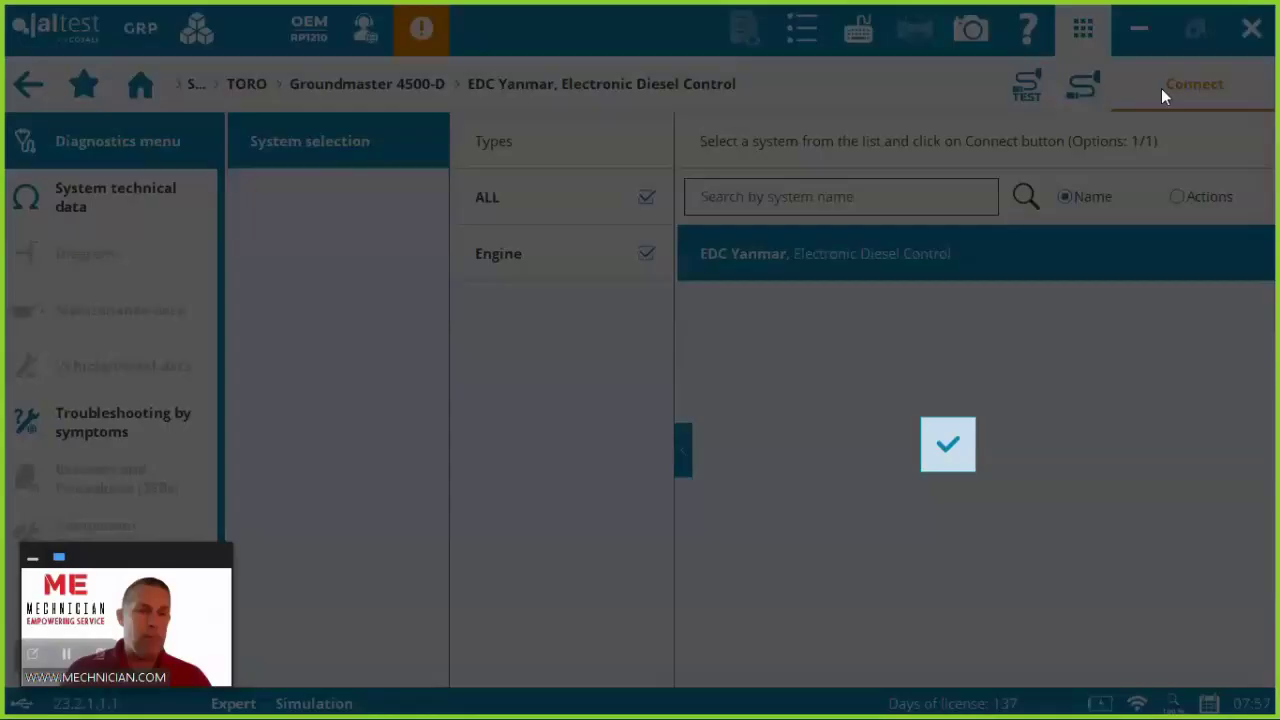
pyautogui.click(950, 446)
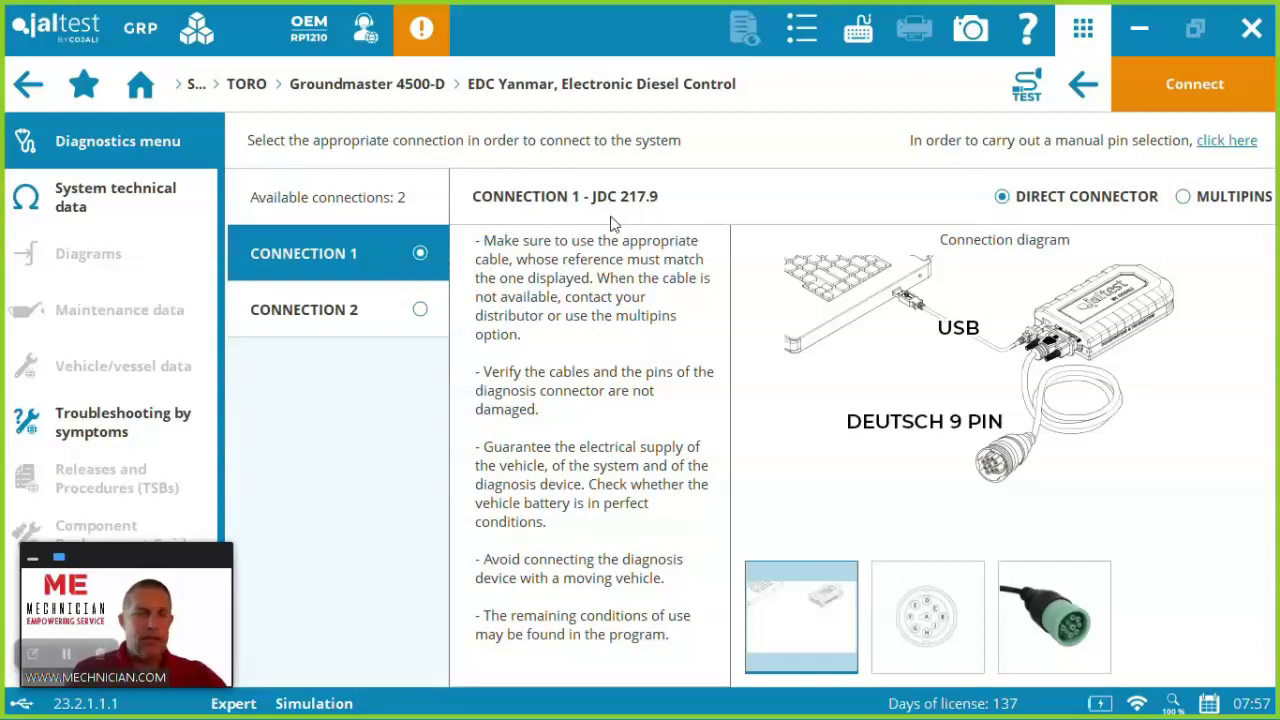
pyautogui.click(419, 313)
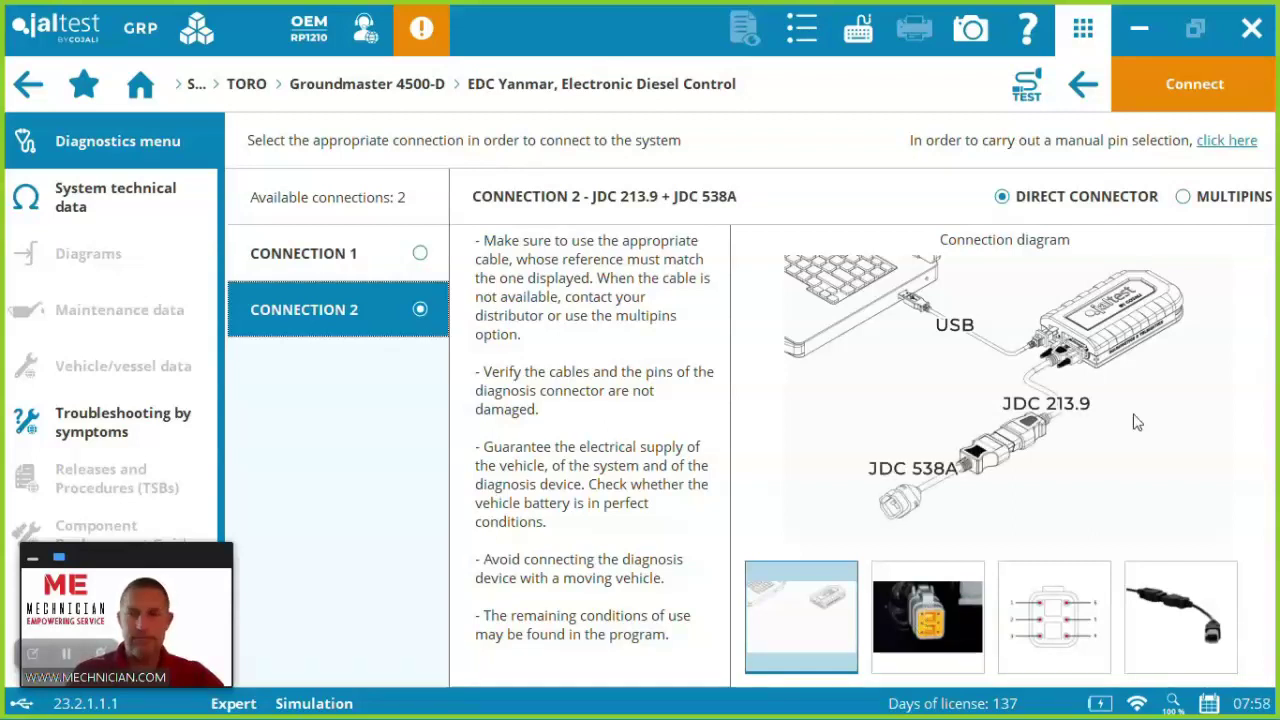
pyautogui.click(1183, 197)
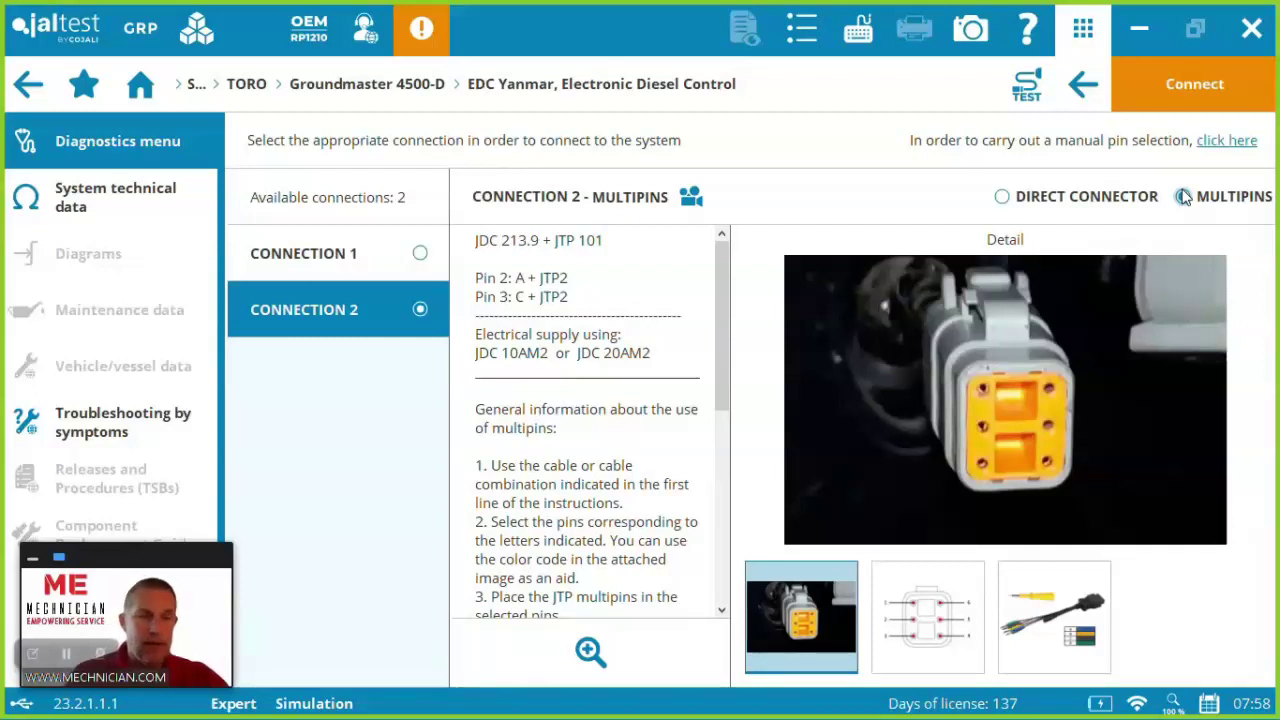
pyautogui.click(1071, 616)
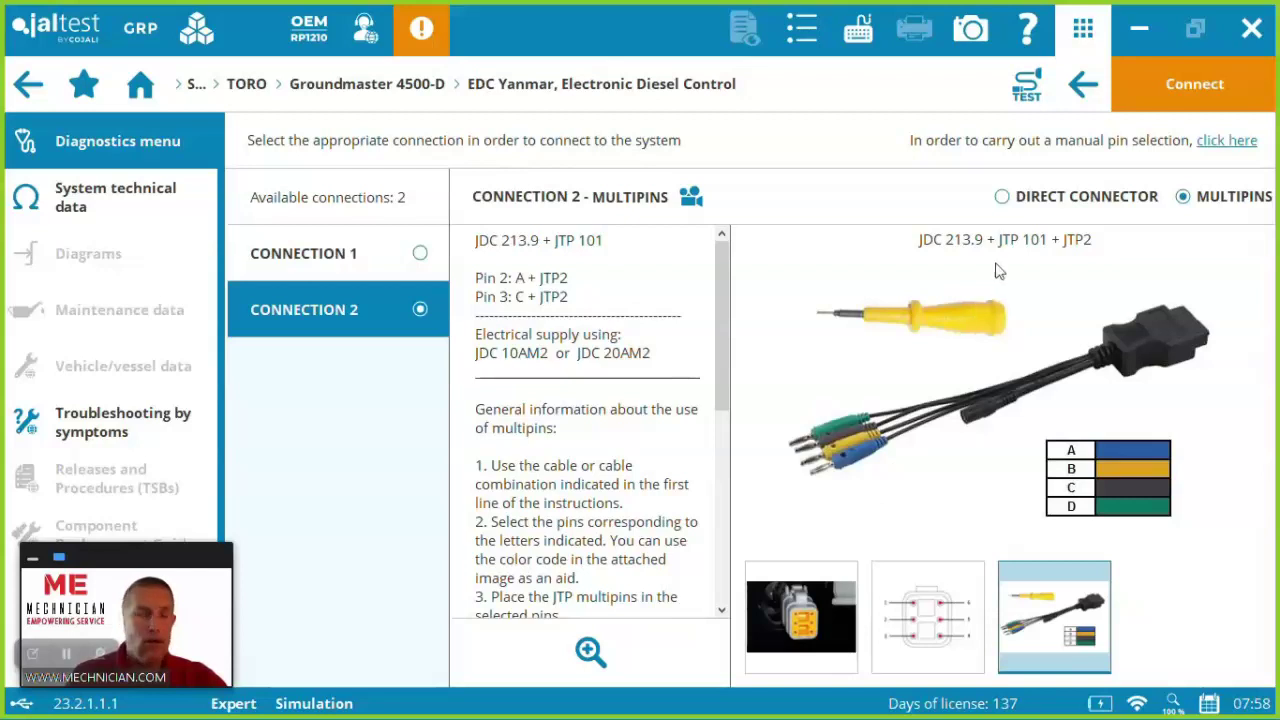
# Connect to the EDC Yanmar Bosch Engine Control Module, reading 24.2 V.
pyautogui.click(1182, 92)
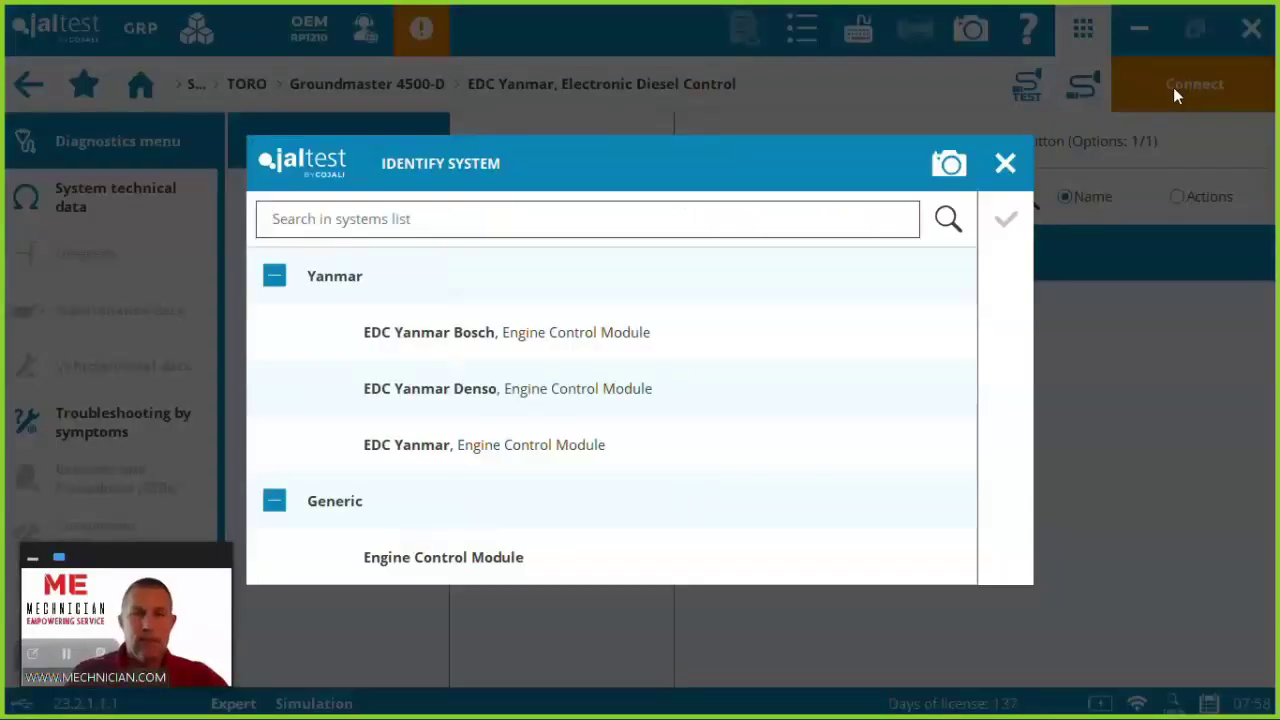
pyautogui.click(571, 335)
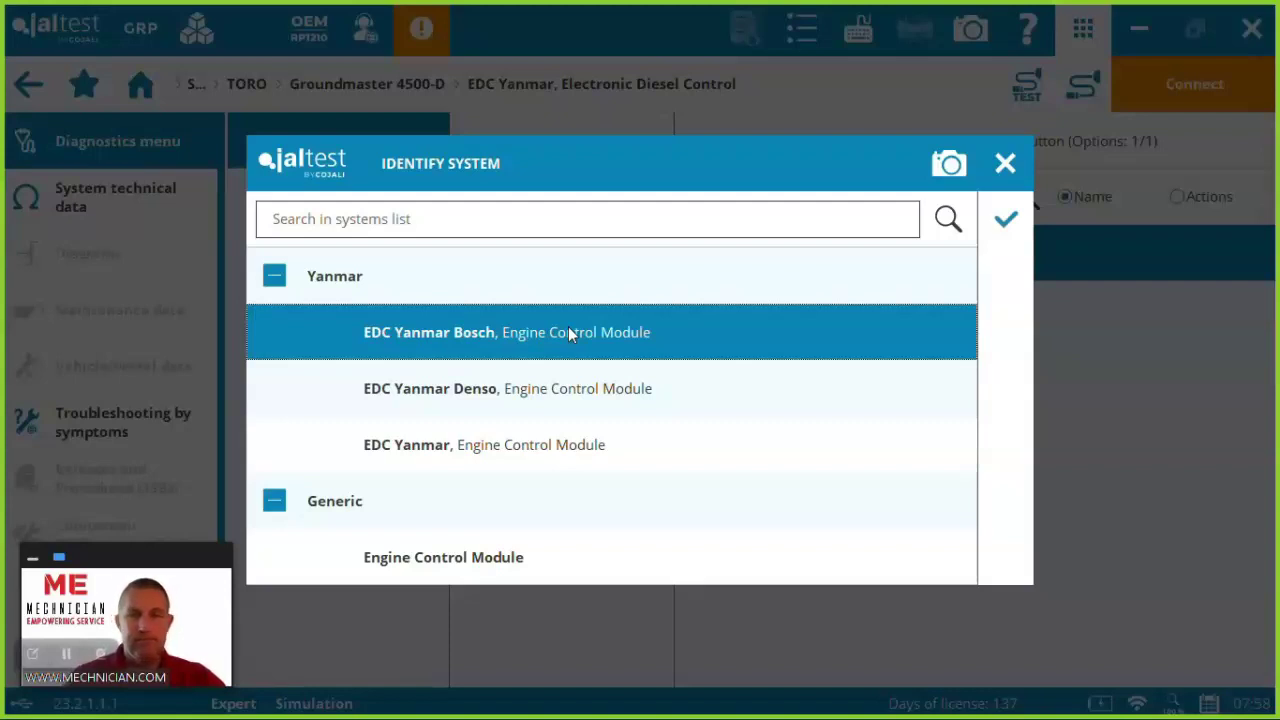
pyautogui.click(1003, 226)
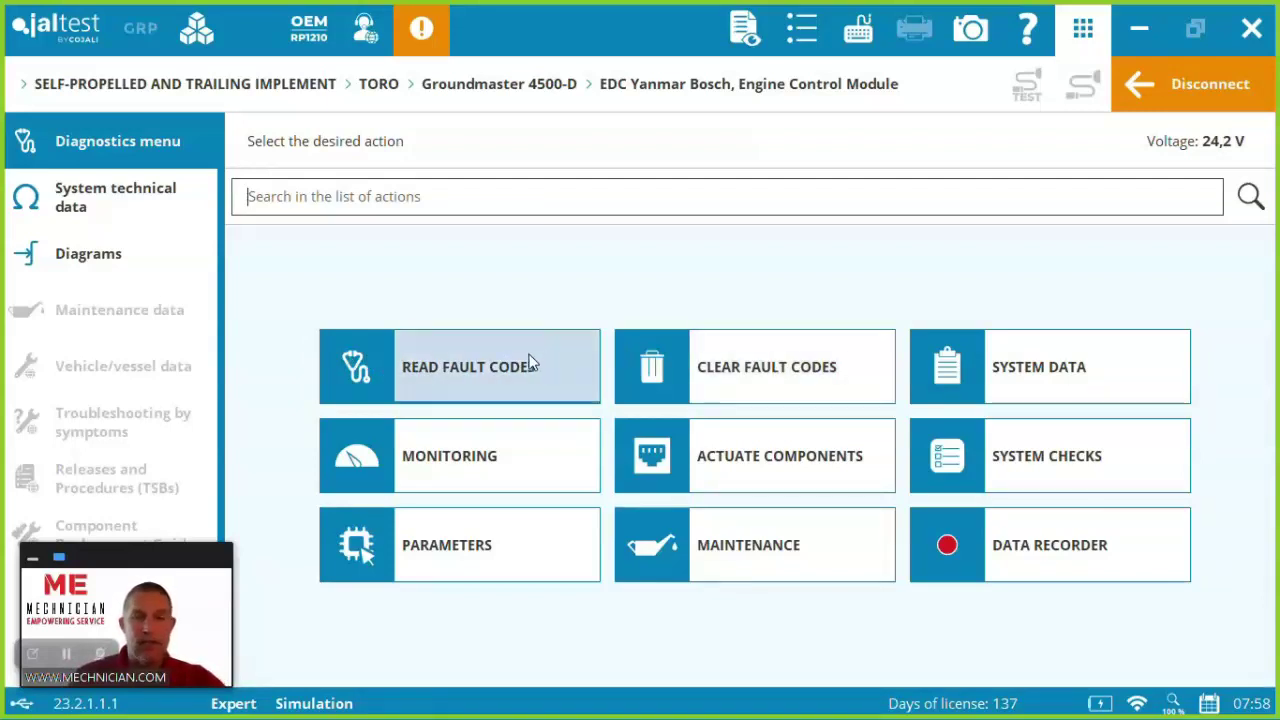
# Read the engine module's stored fault codes: 110.00, 157.18 and 654.05.
pyautogui.click(531, 365)
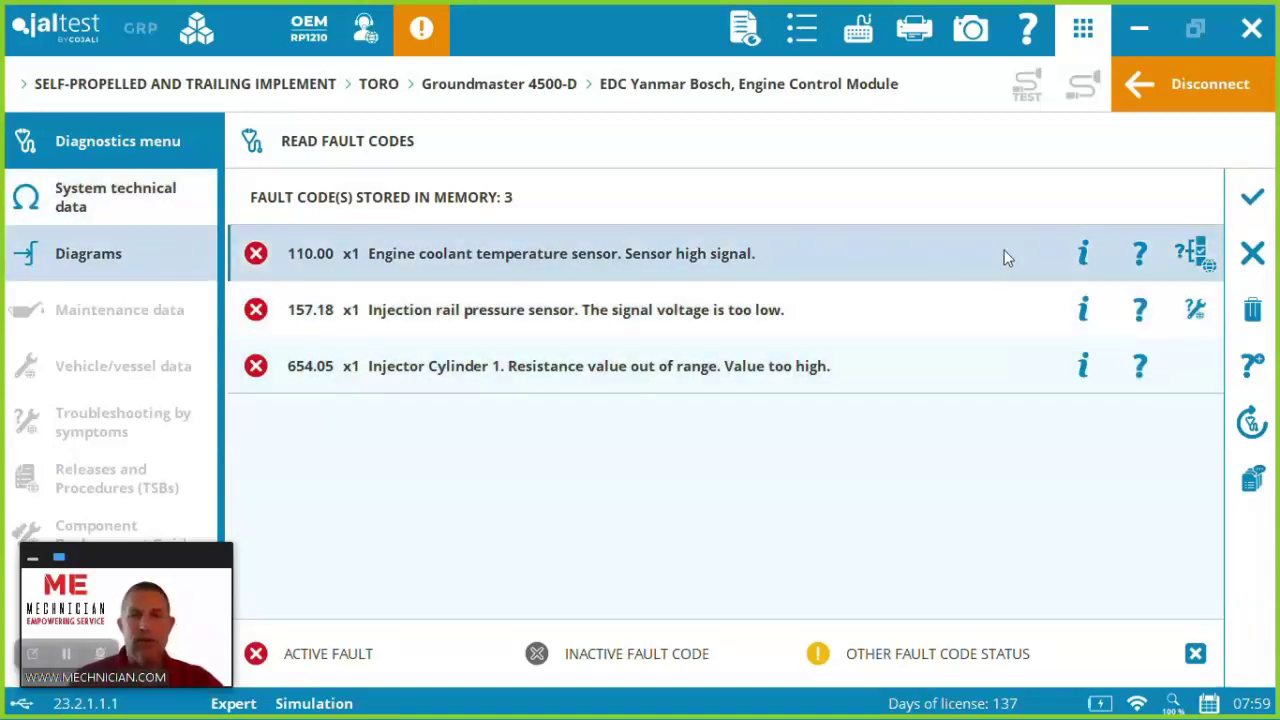
# Show fault 110.00's related component CB5208 and view its connector pinout image.
pyautogui.click(760, 242)
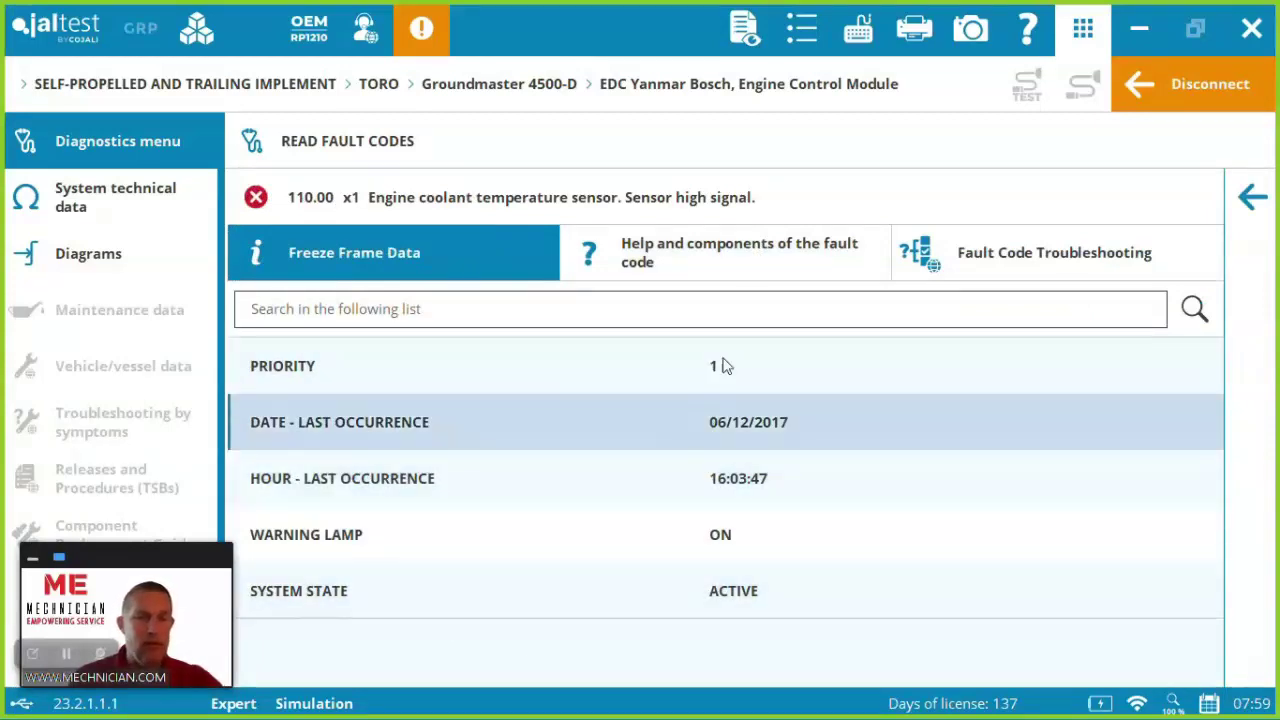
pyautogui.click(744, 261)
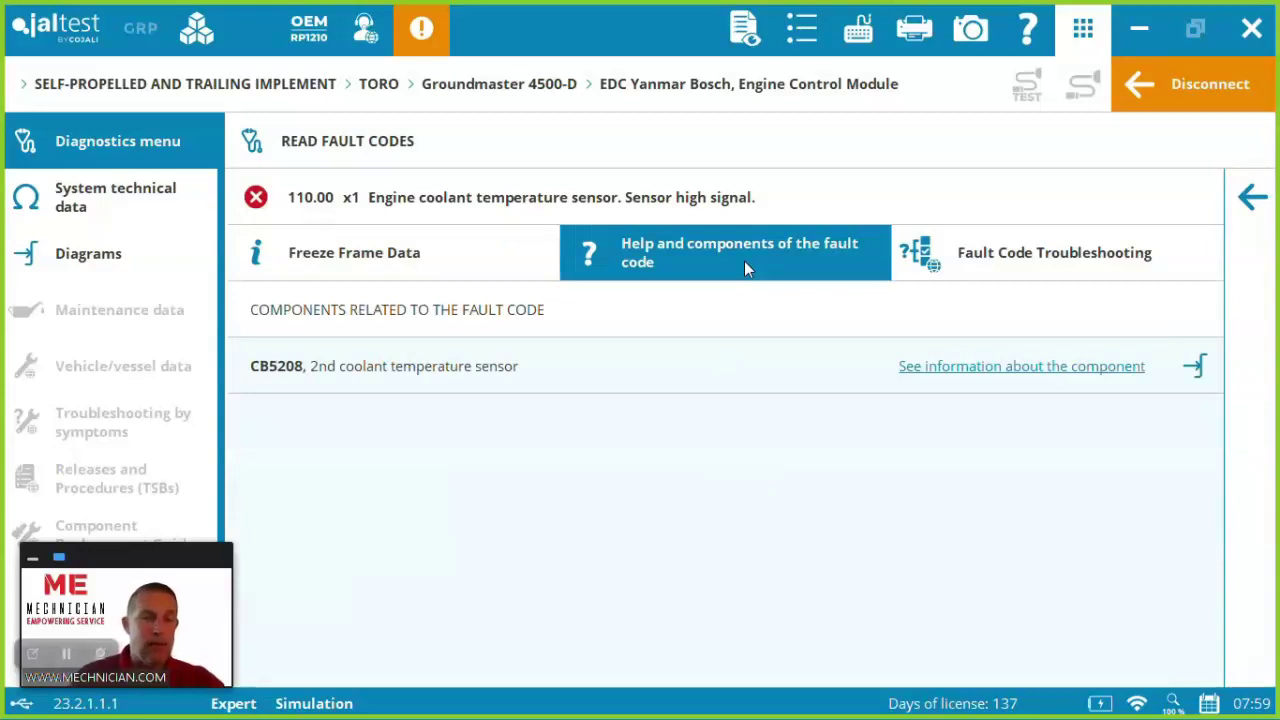
pyautogui.click(987, 368)
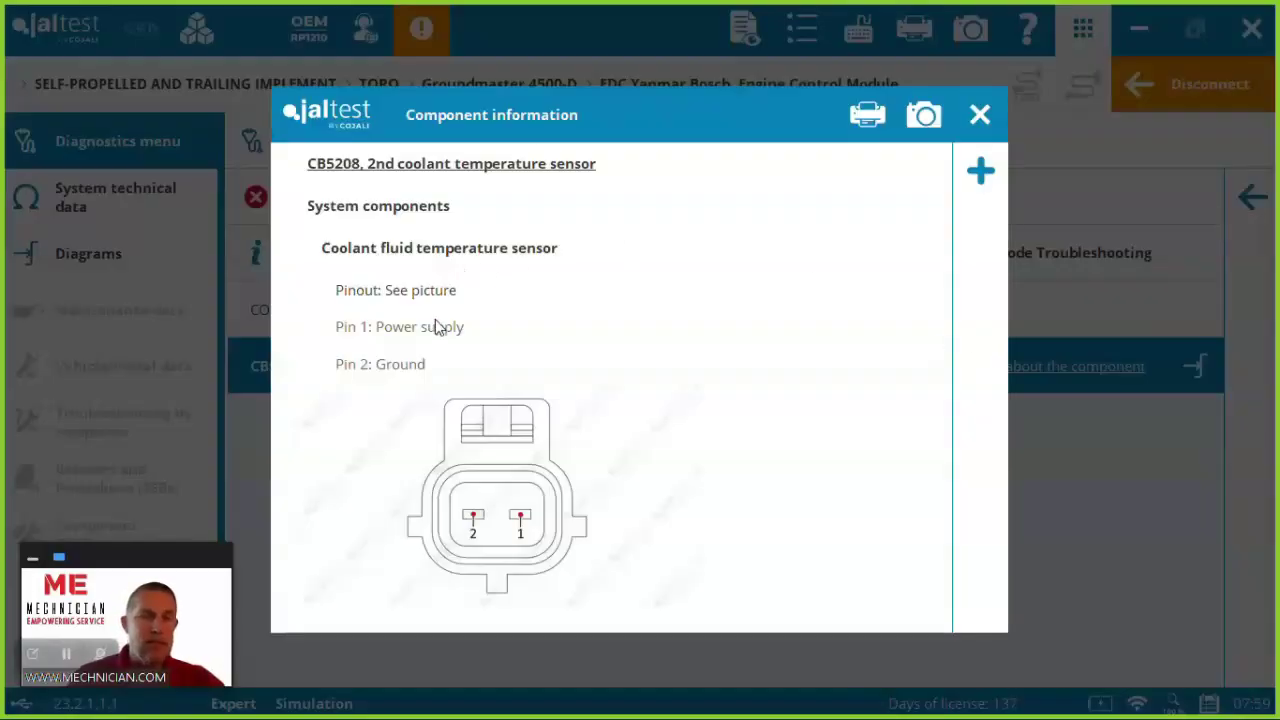
pyautogui.click(496, 518)
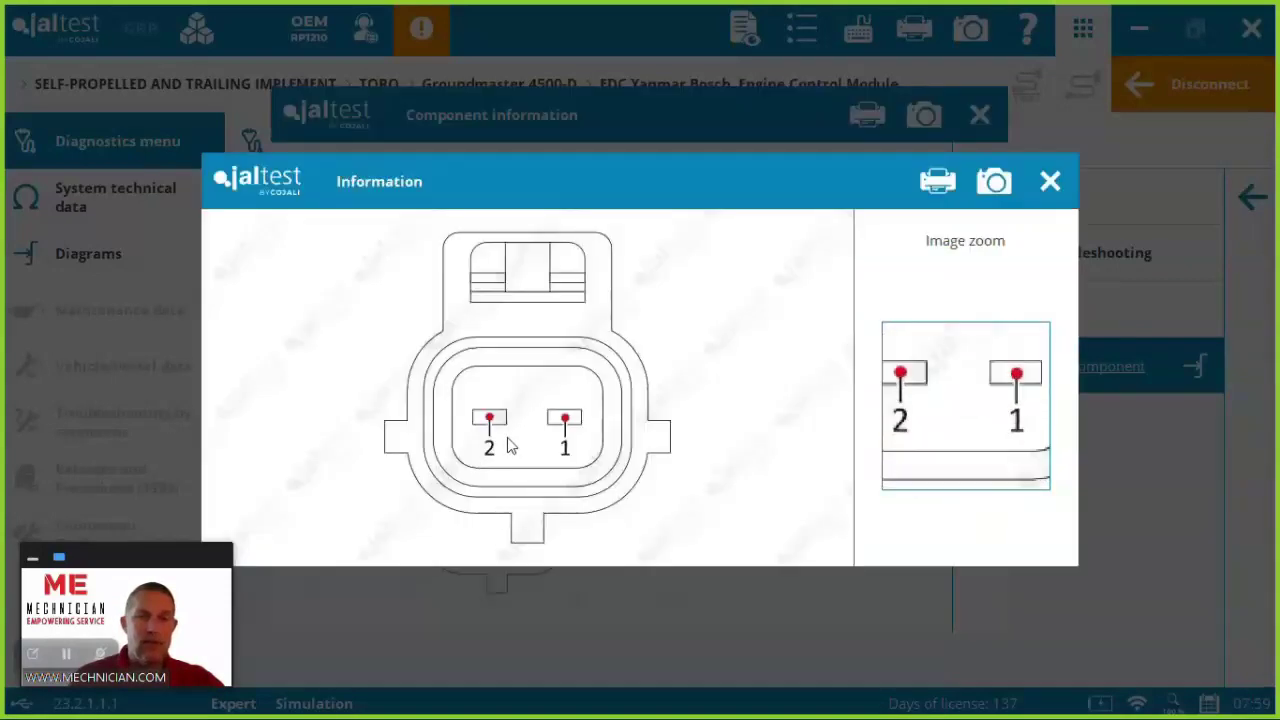
pyautogui.click(1050, 181)
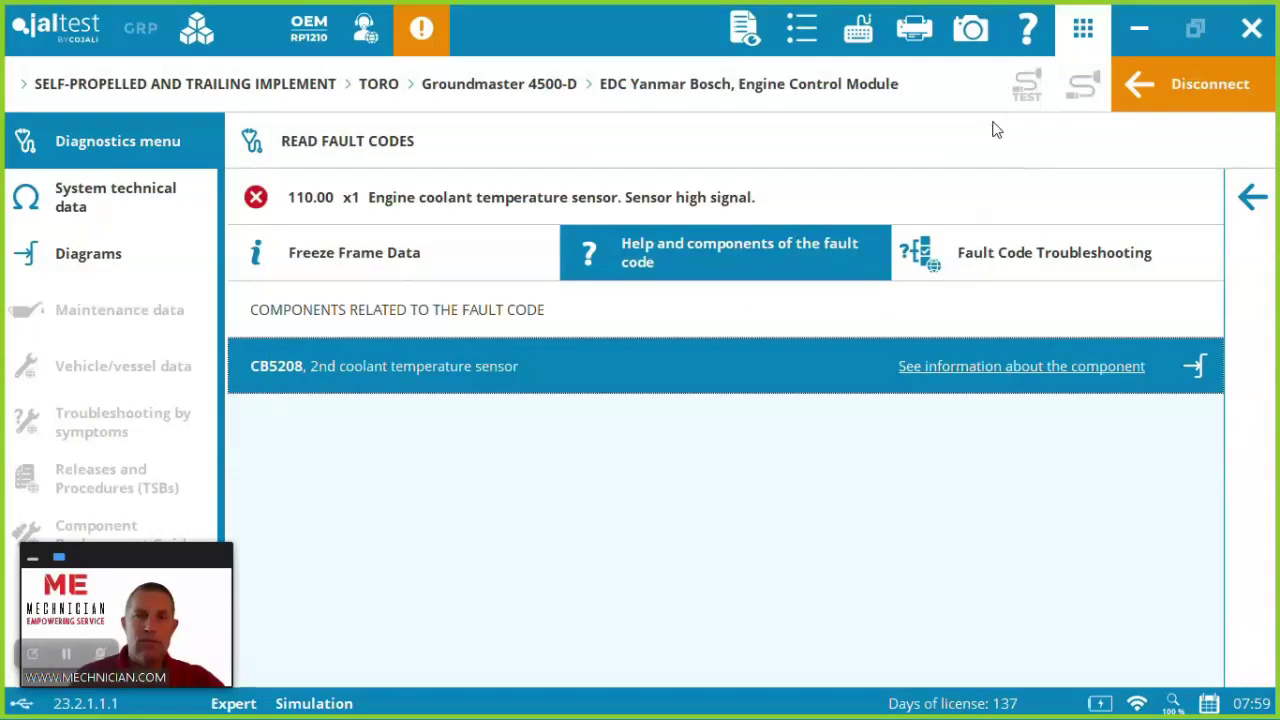
pyautogui.click(1195, 369)
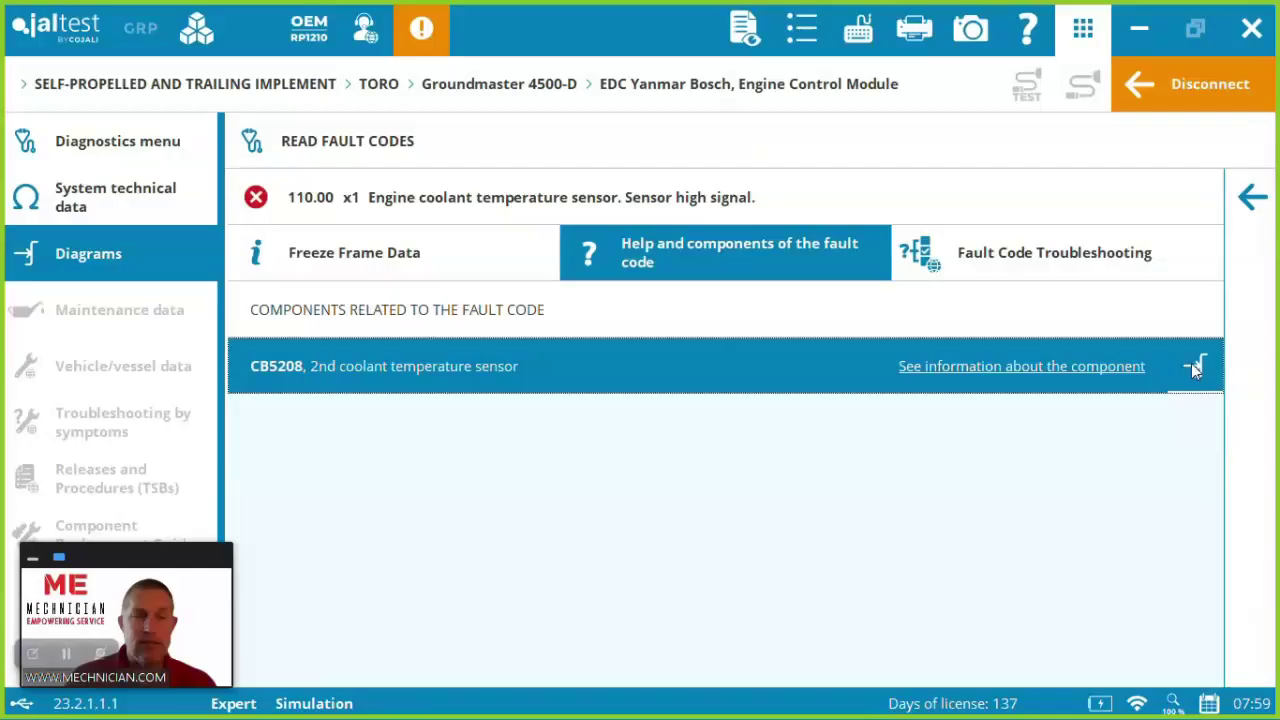
pyautogui.click(1194, 366)
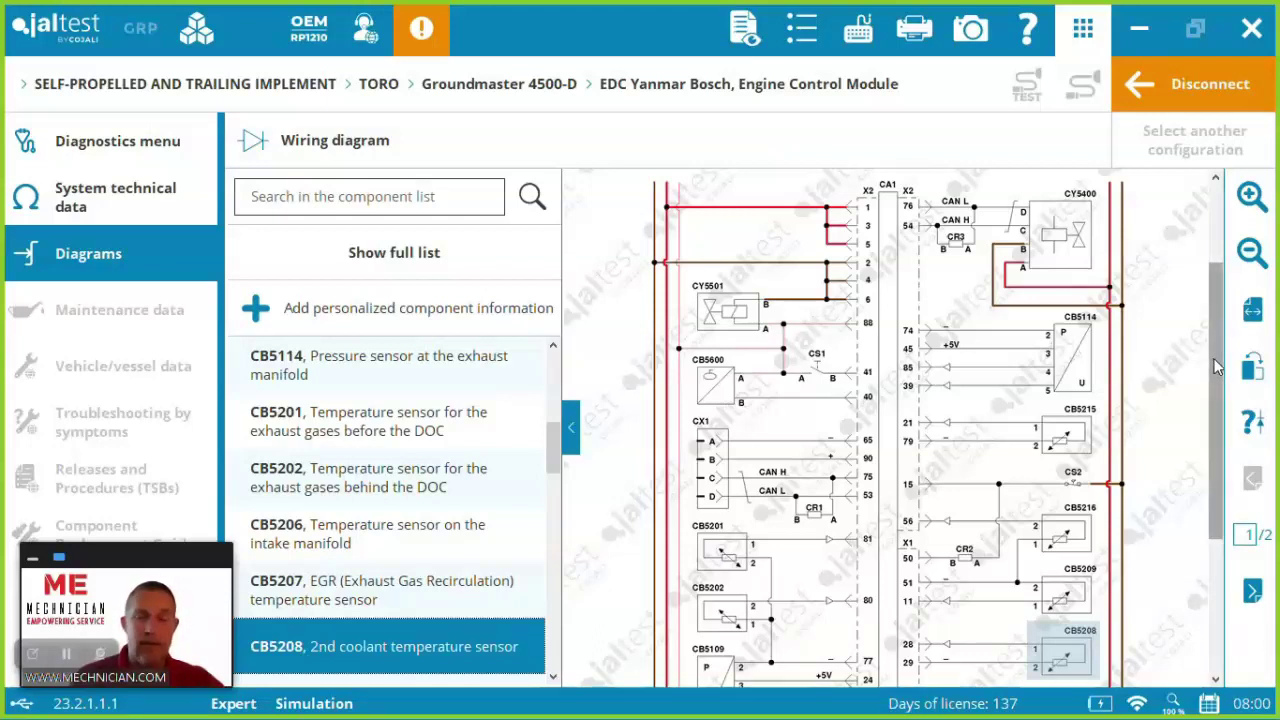
pyautogui.moveTo(1216, 368); pyautogui.dragTo(1221, 356)
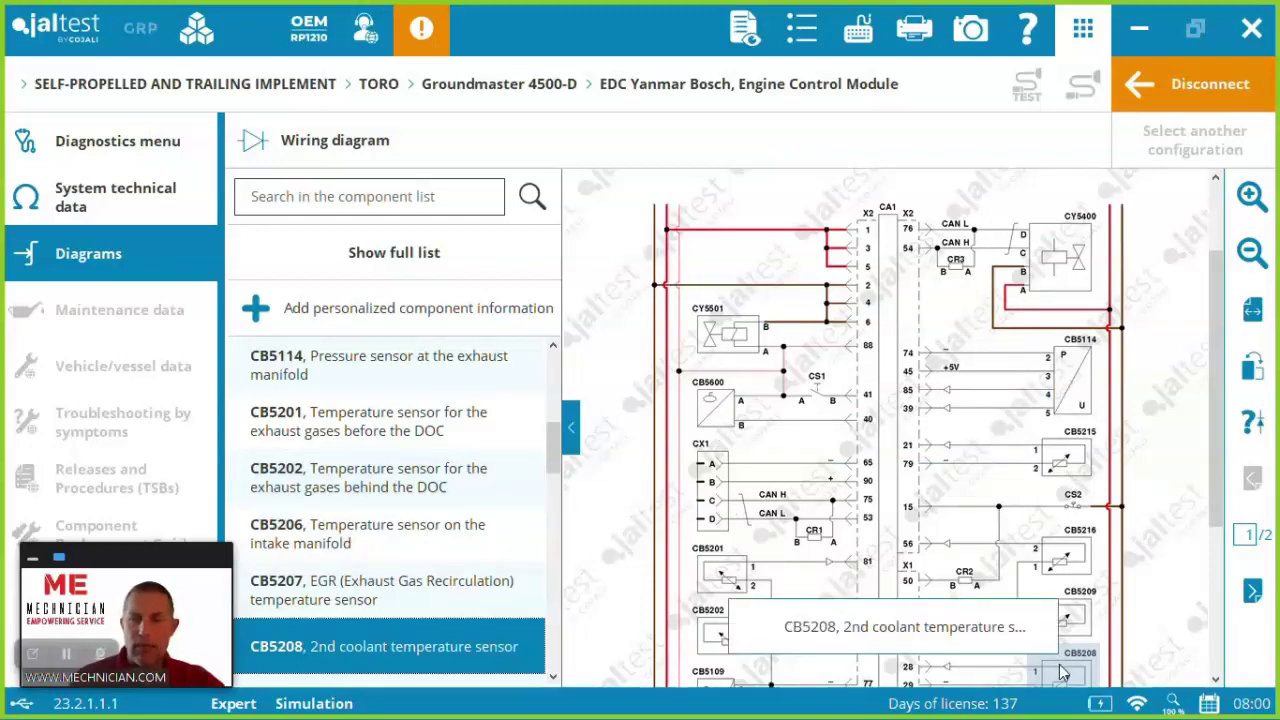
pyautogui.moveTo(1212, 440); pyautogui.dragTo(1210, 512)
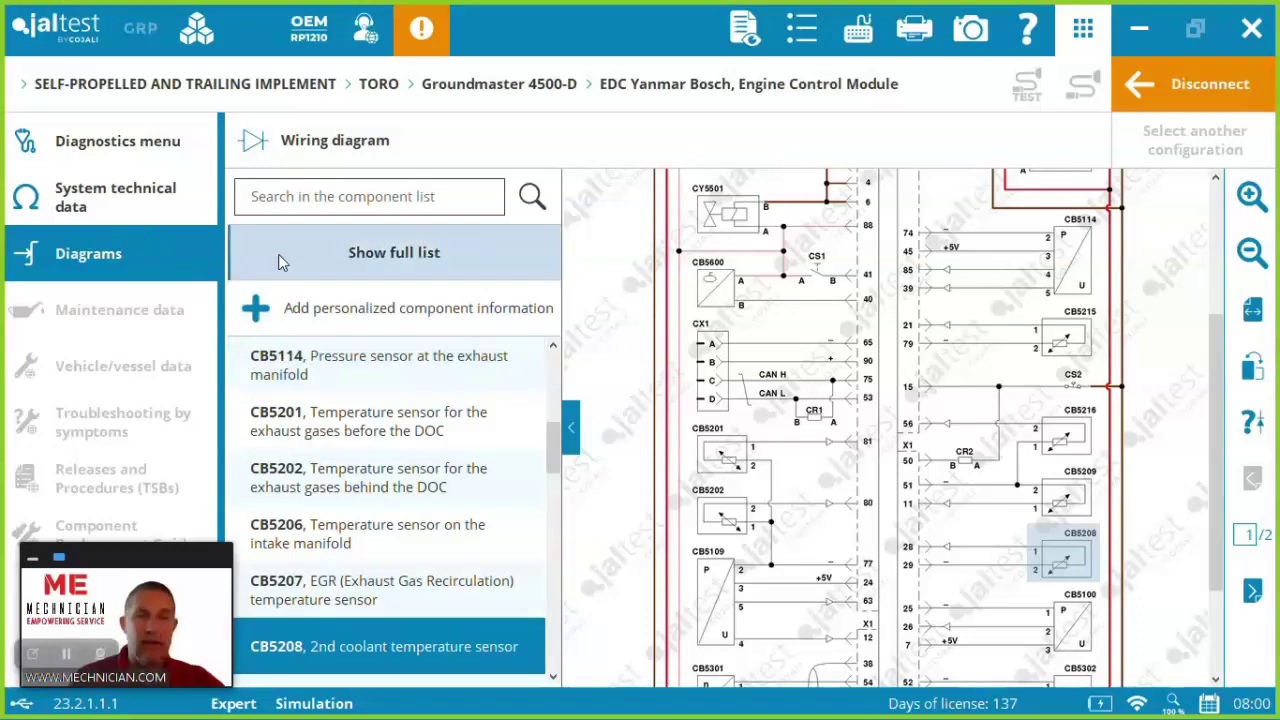
pyautogui.click(1253, 425)
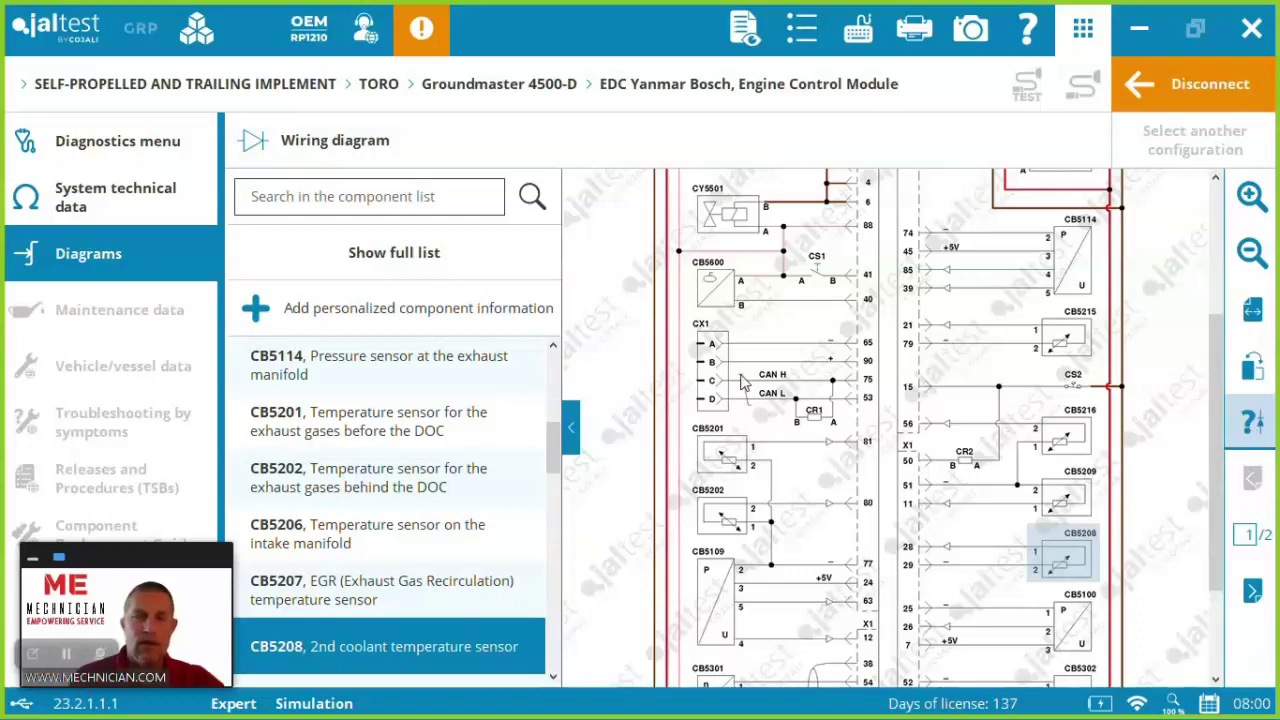
# Open the step-by-step troubleshooting guide for fault 110.00.
pyautogui.click(128, 142)
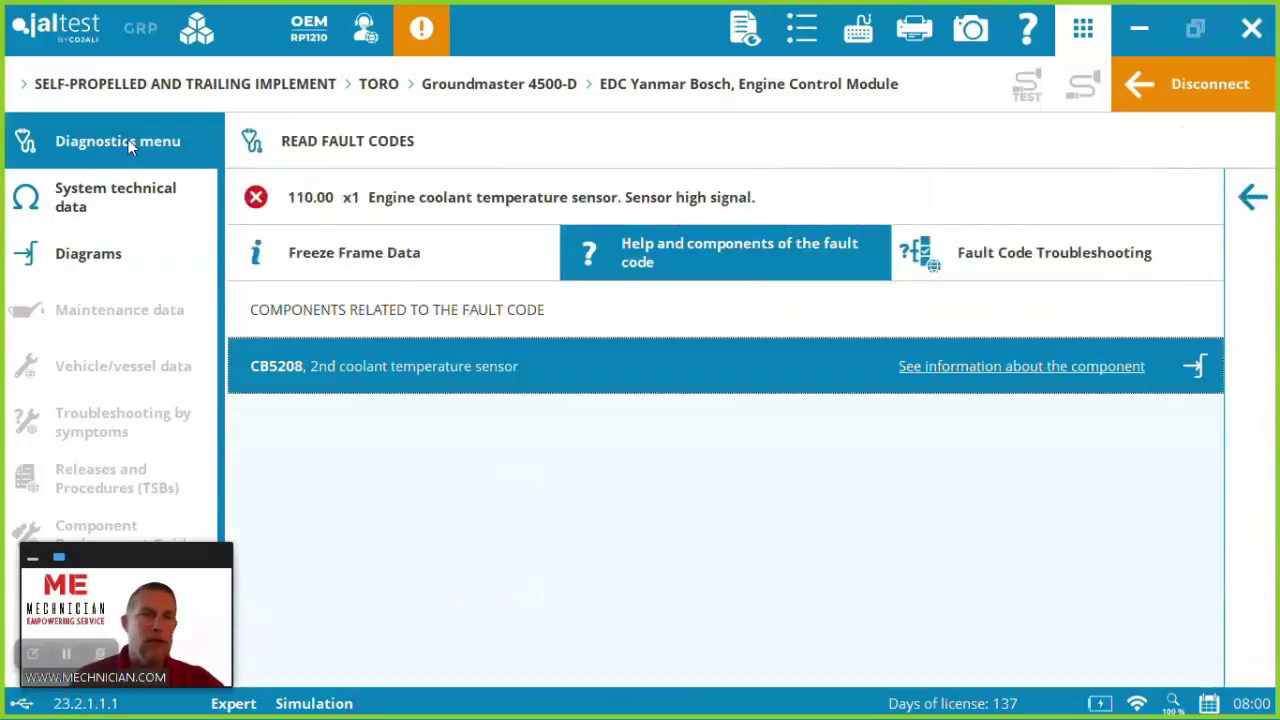
pyautogui.click(1095, 262)
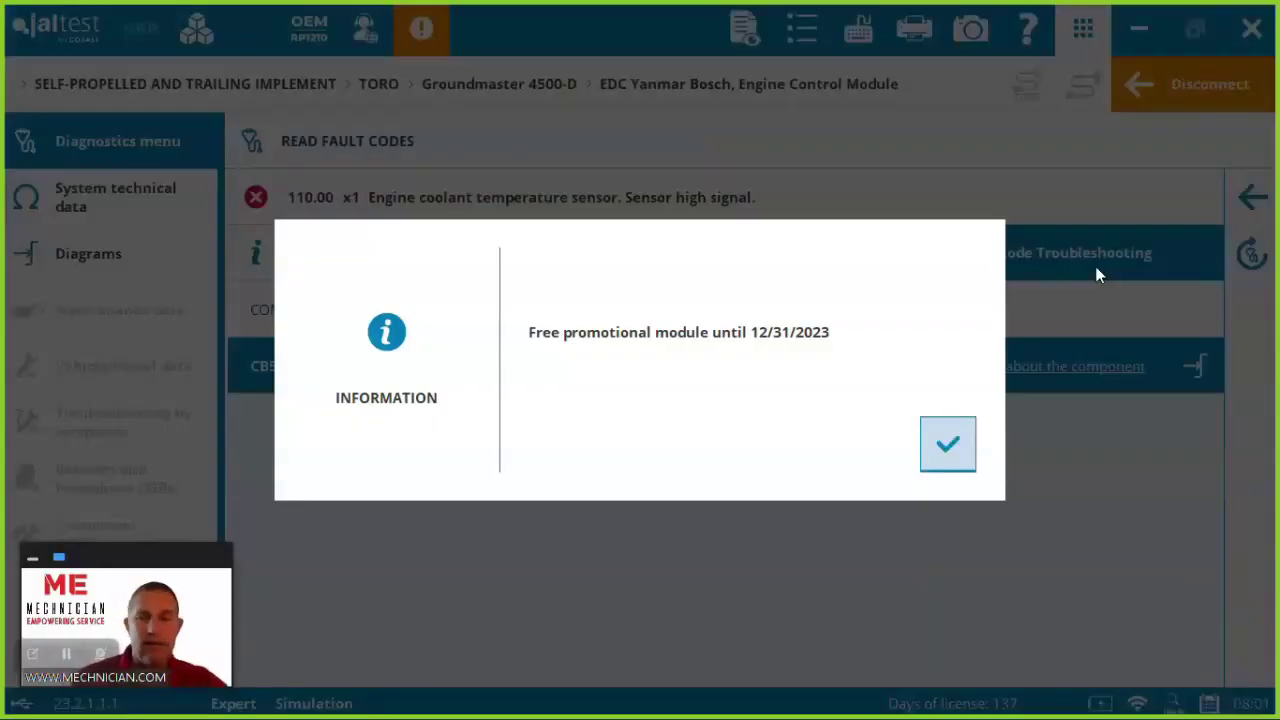
pyautogui.click(960, 428)
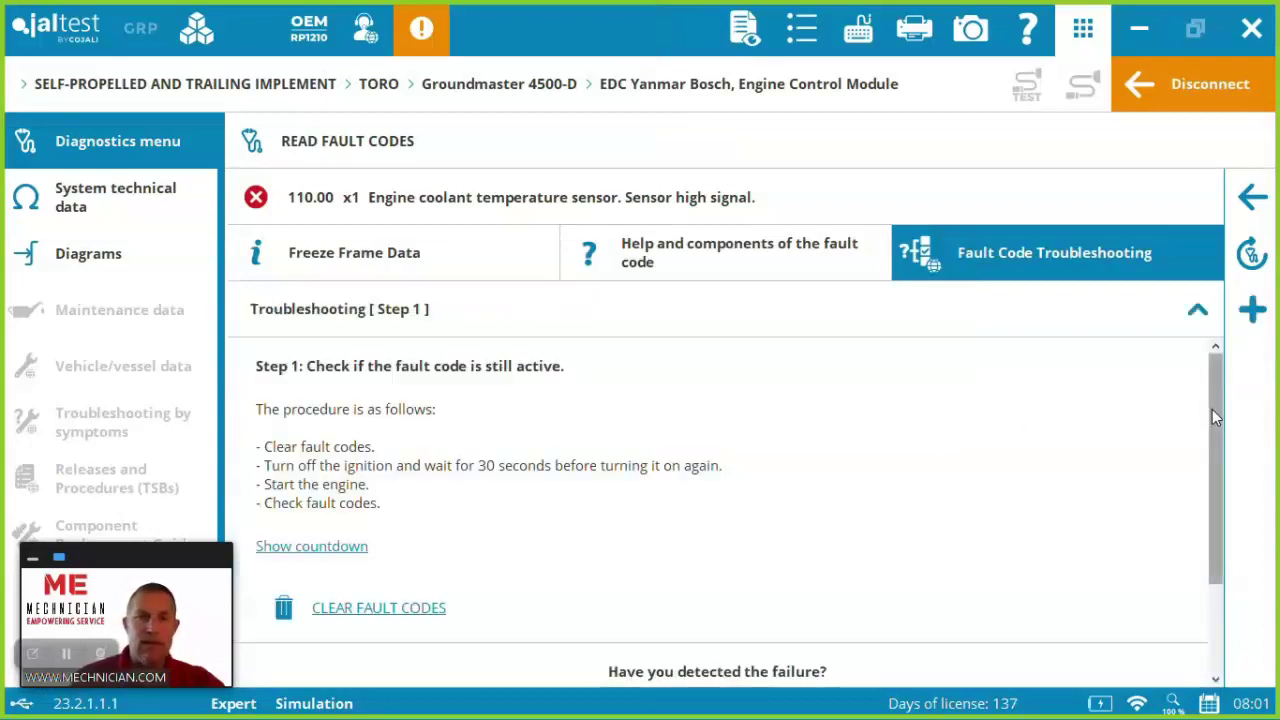
# Run Step 1's 30-second ignition-off countdown, answer NO, and advance to Step 2.
pyautogui.moveTo(1212, 409); pyautogui.dragTo(1212, 447)
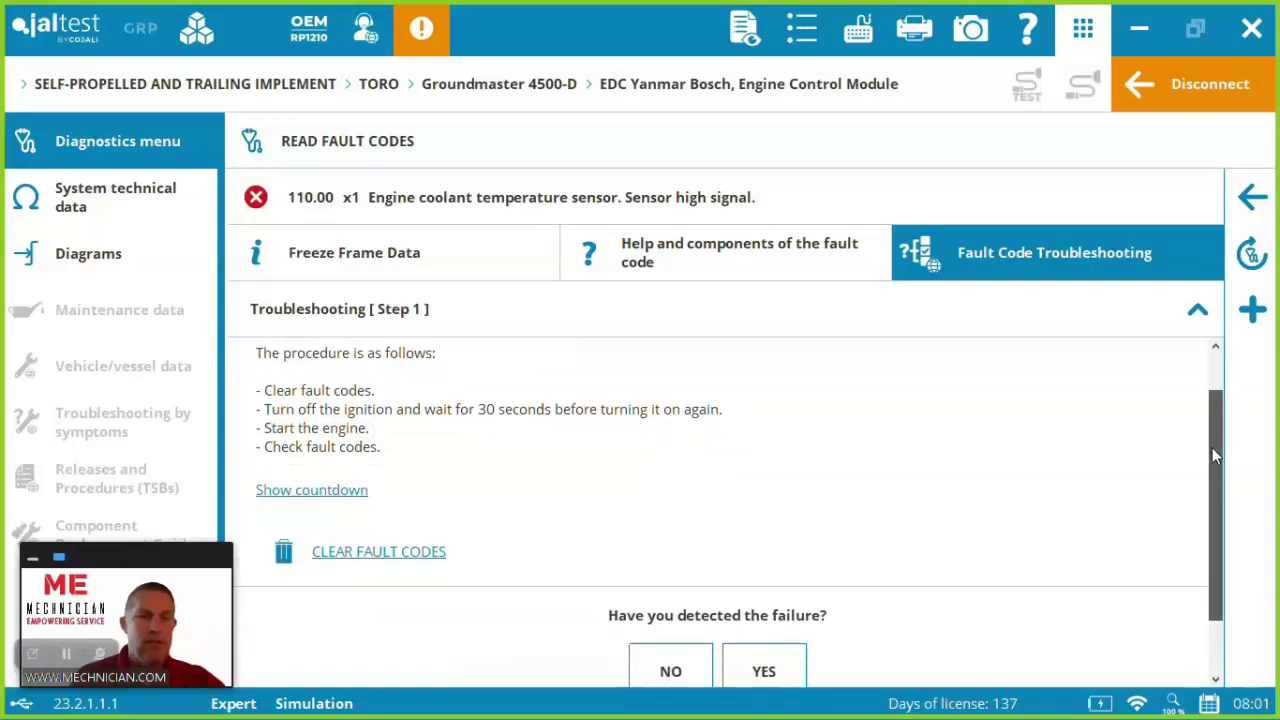
pyautogui.click(350, 492)
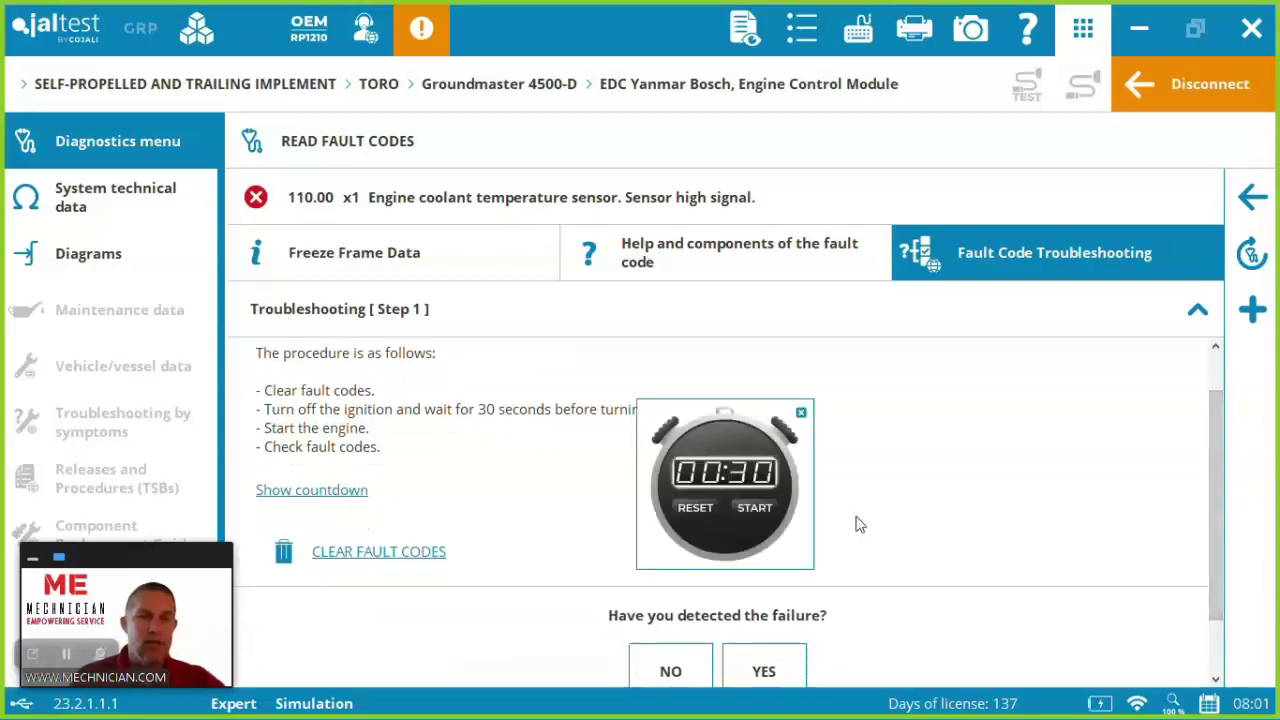
pyautogui.moveTo(1217, 500); pyautogui.dragTo(1215, 550)
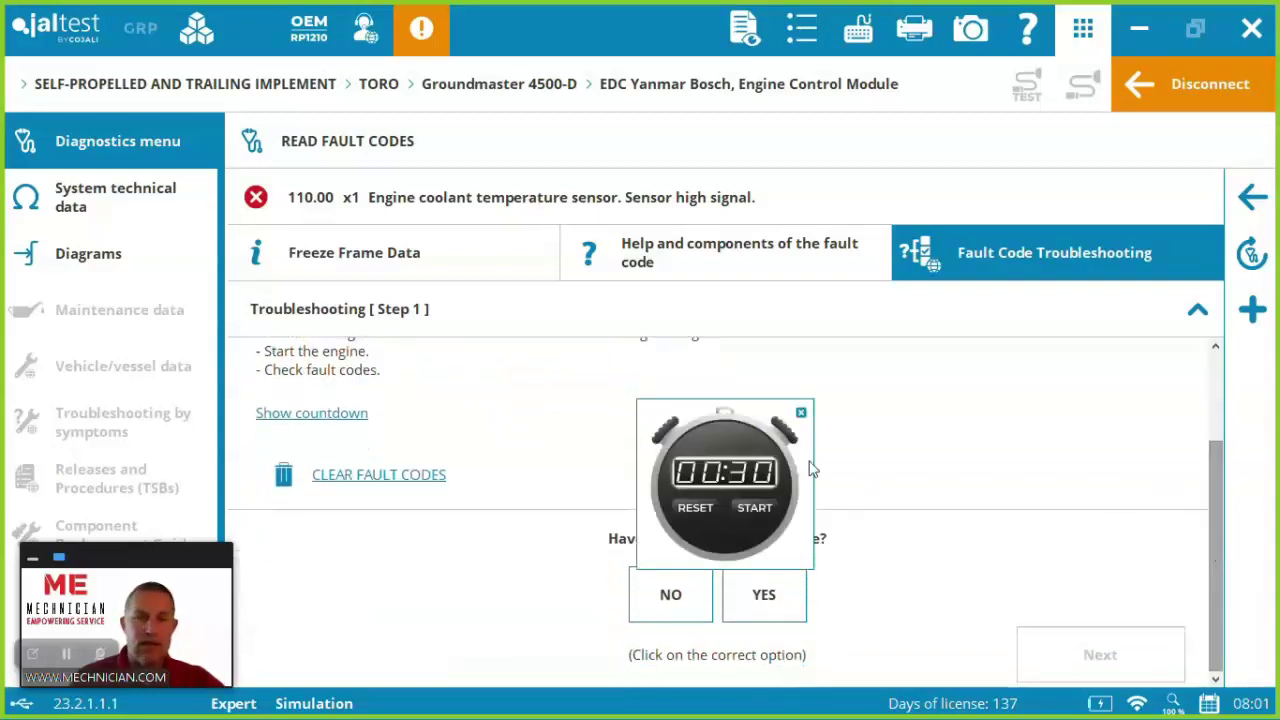
pyautogui.click(751, 507)
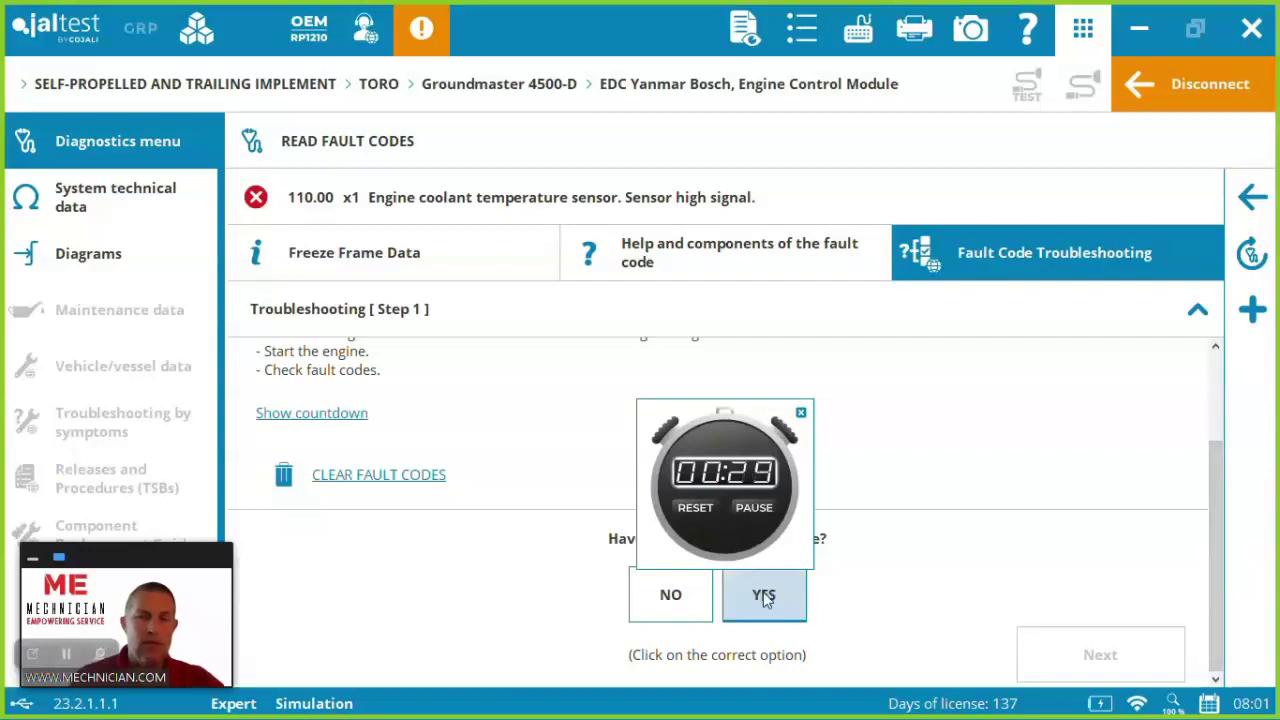
pyautogui.click(683, 593)
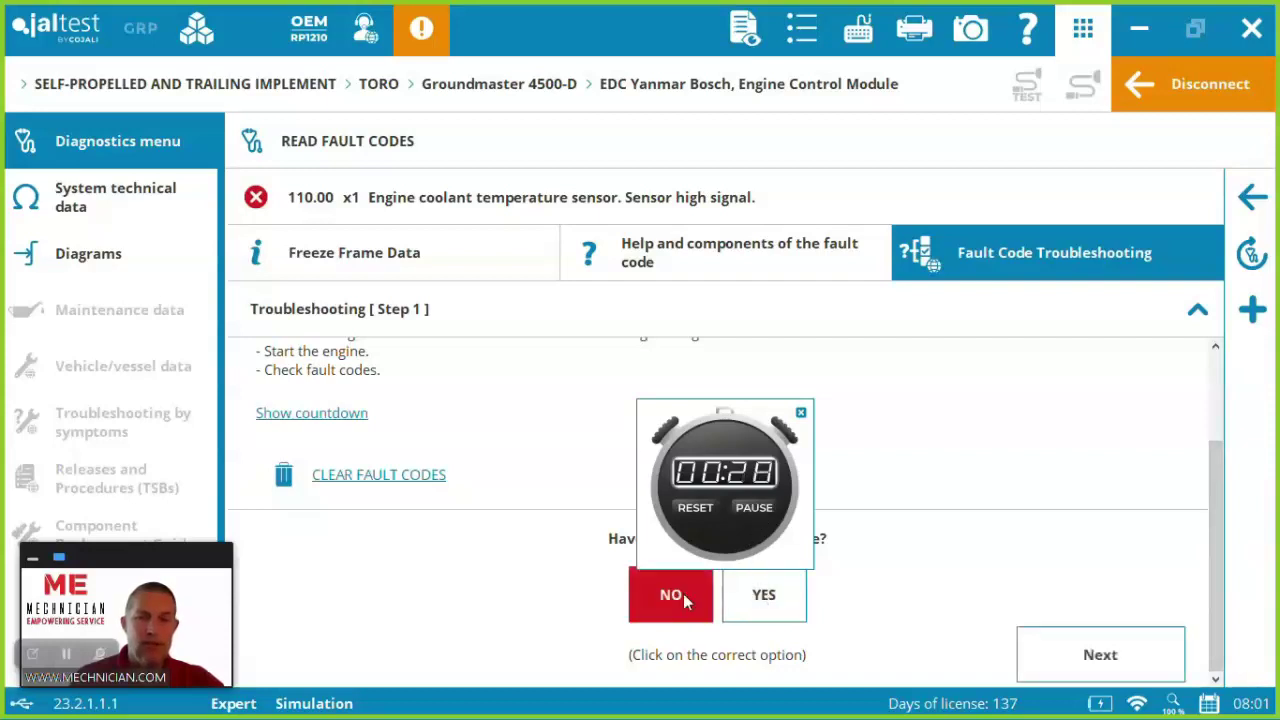
pyautogui.click(1071, 658)
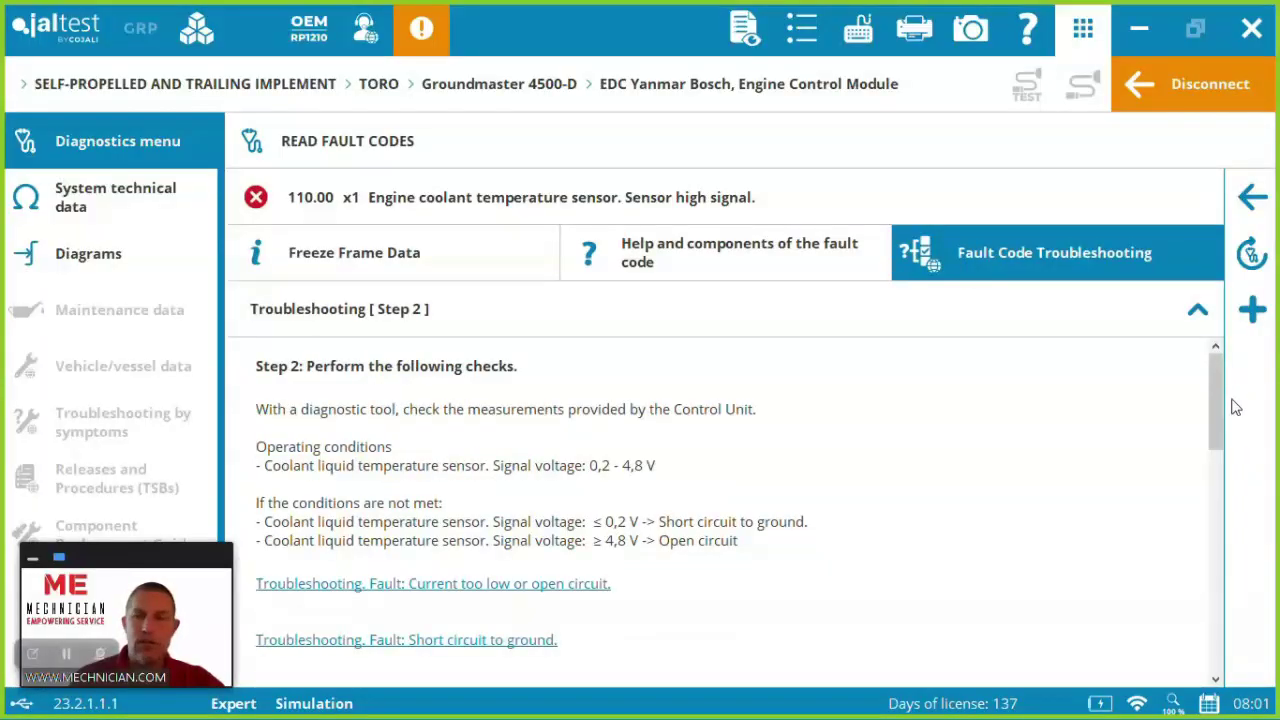
# Mark the Step 2 and Step 4 checks correct to reach Step 6's resistance check.
pyautogui.moveTo(1220, 397); pyautogui.dragTo(1218, 619)
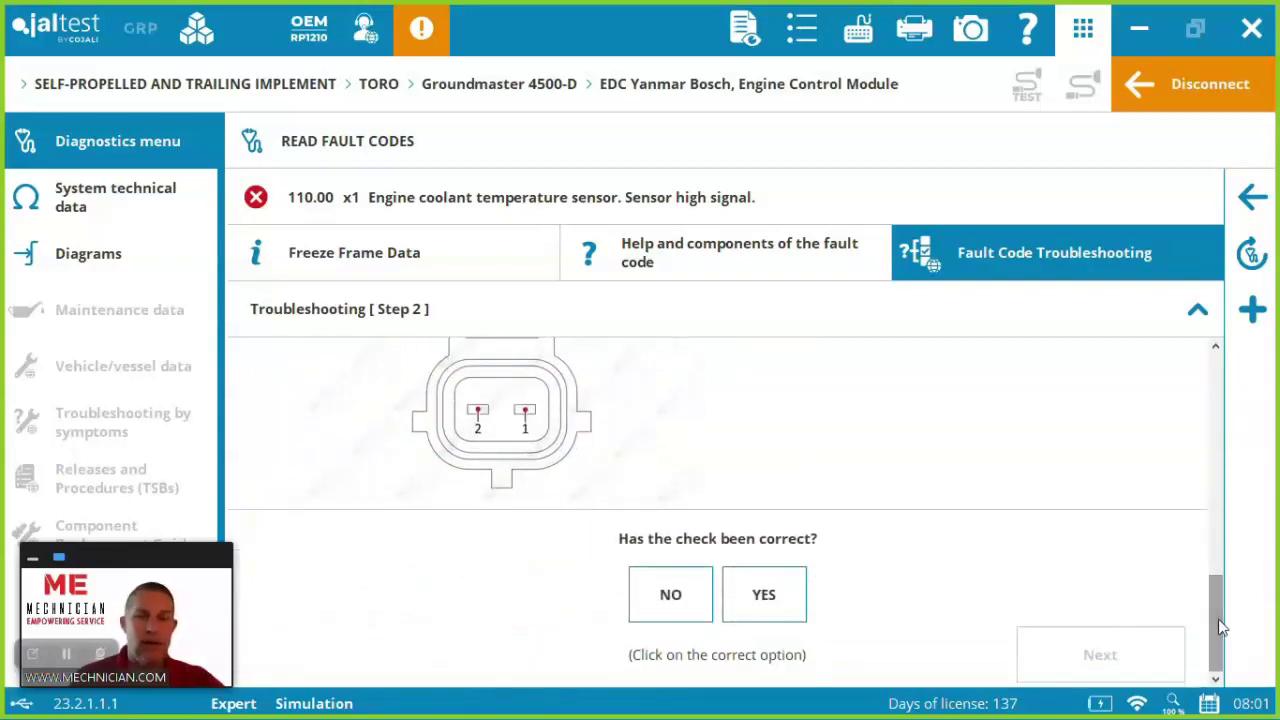
pyautogui.click(757, 595)
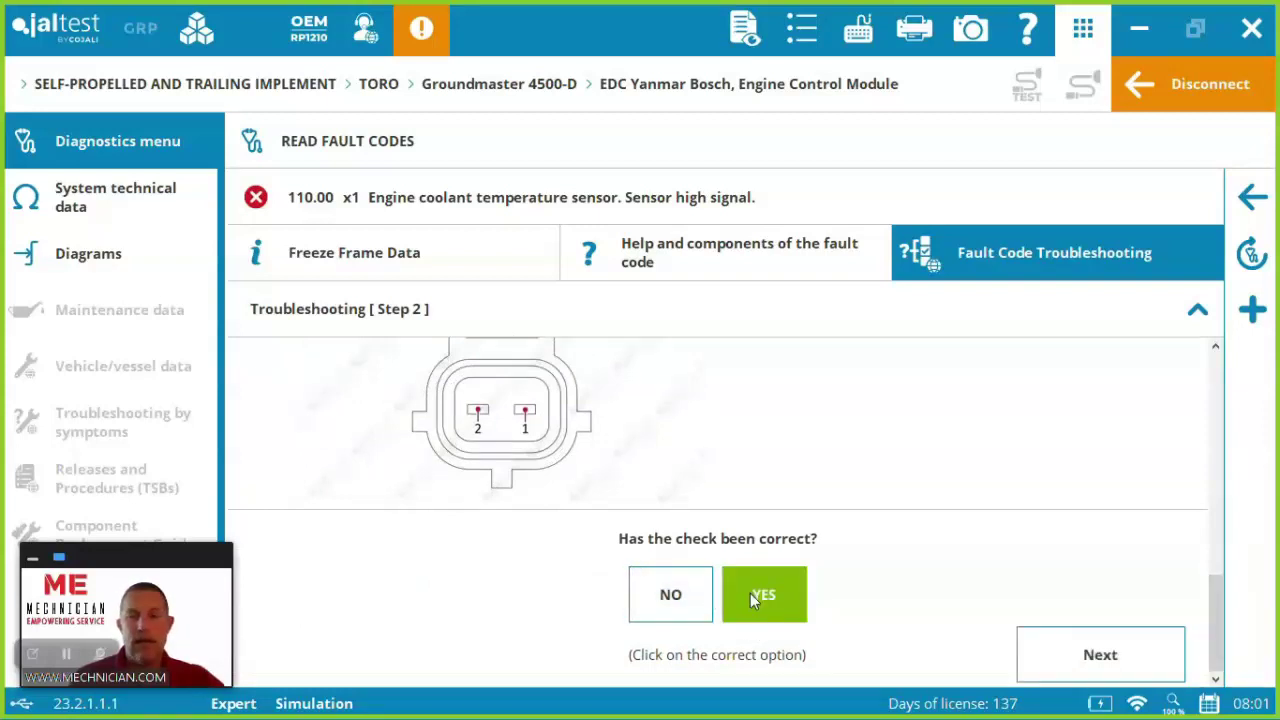
pyautogui.click(1099, 665)
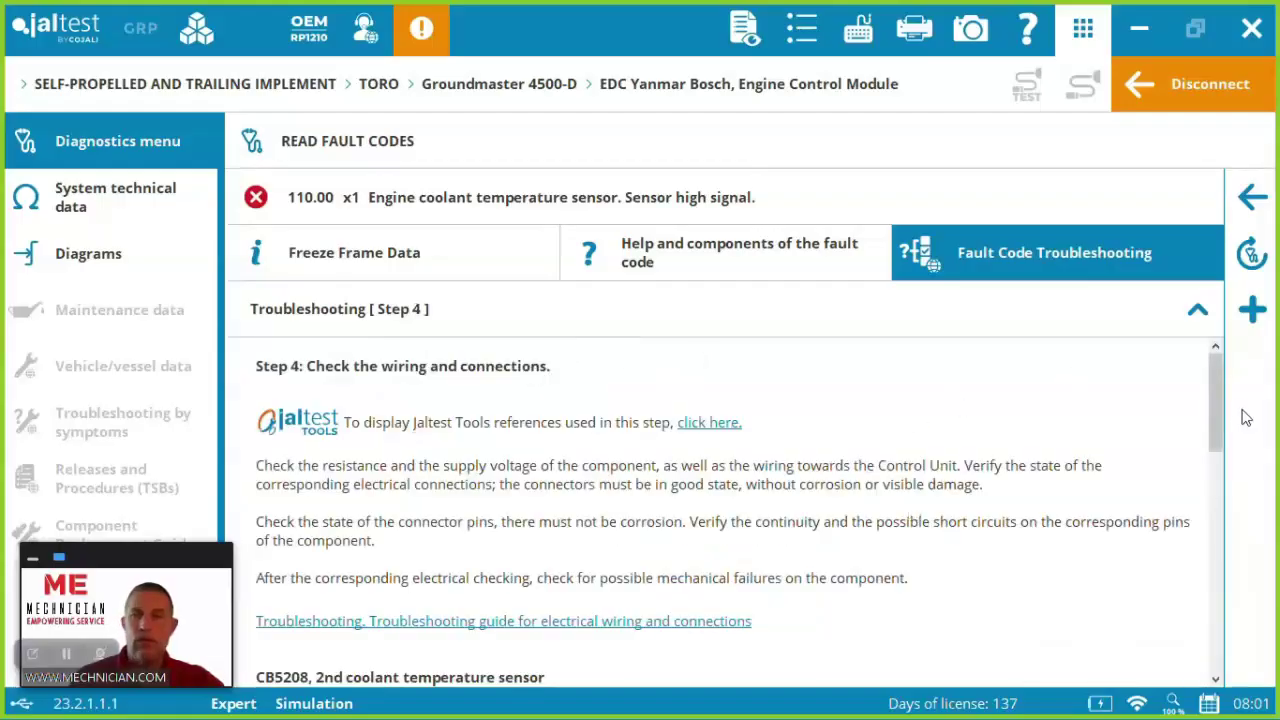
pyautogui.moveTo(1216, 391); pyautogui.dragTo(1213, 637)
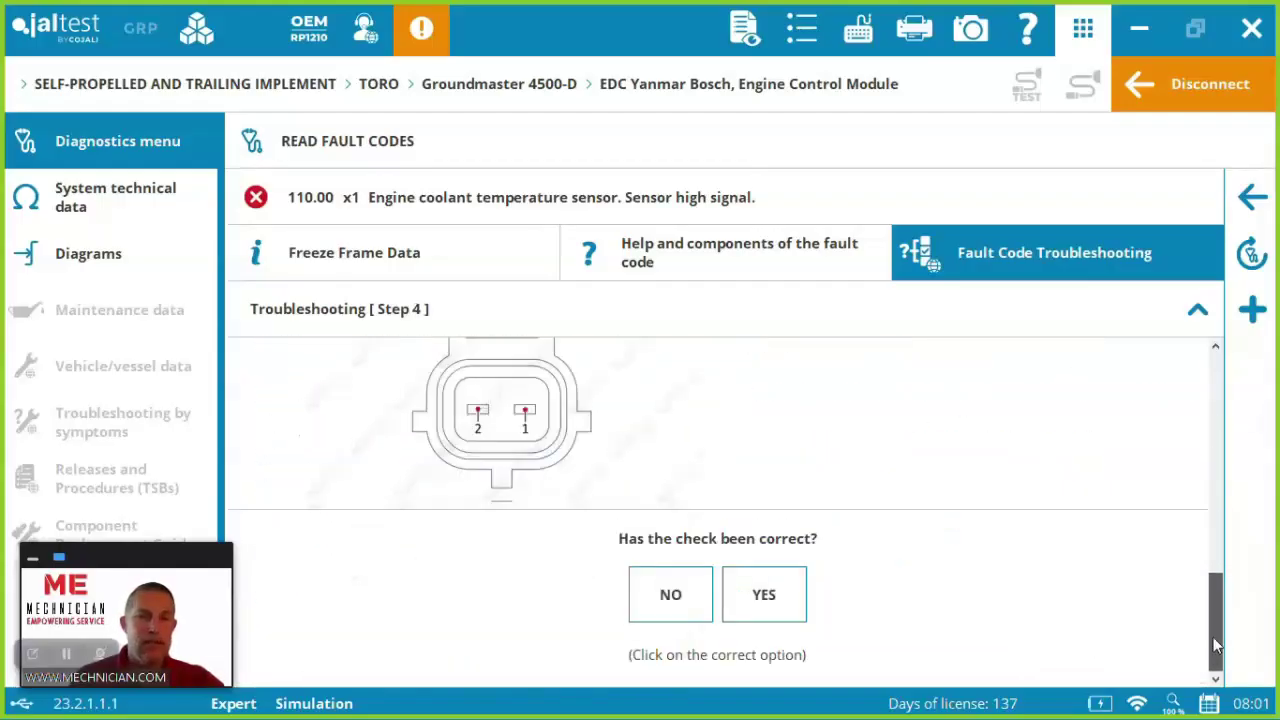
pyautogui.click(795, 597)
pyautogui.click(1058, 648)
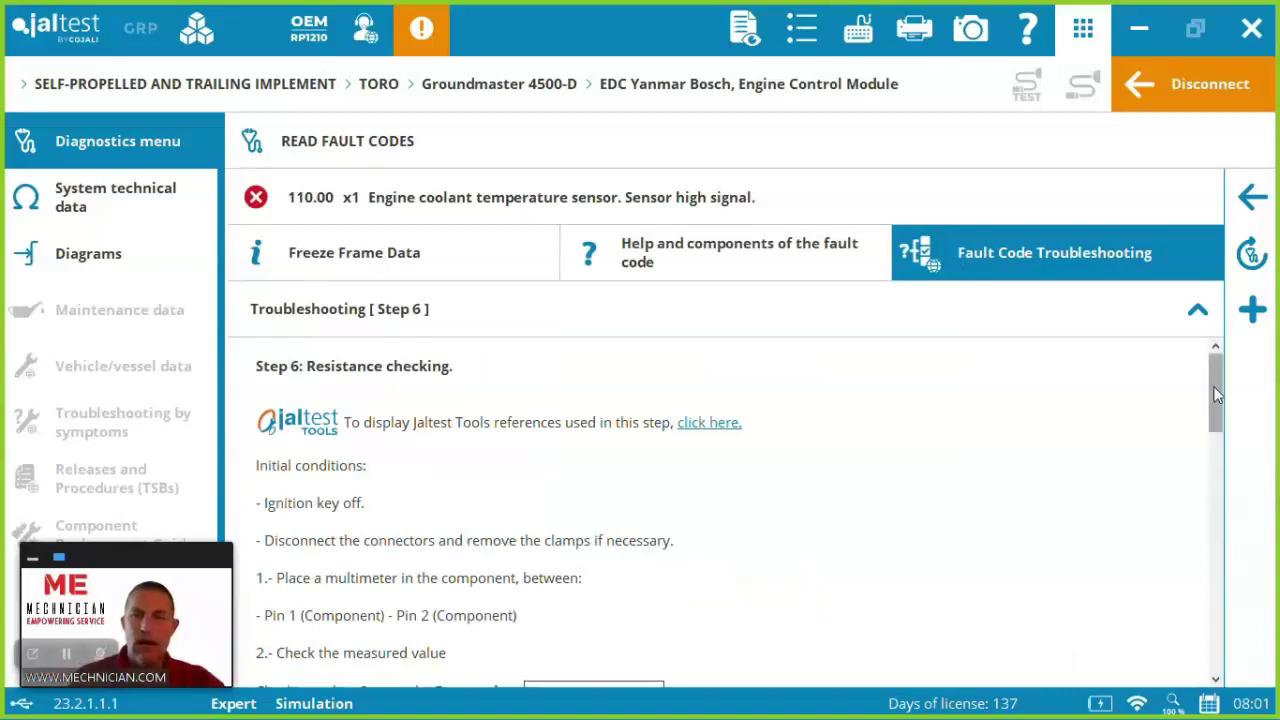
pyautogui.moveTo(1217, 394); pyautogui.dragTo(1218, 648)
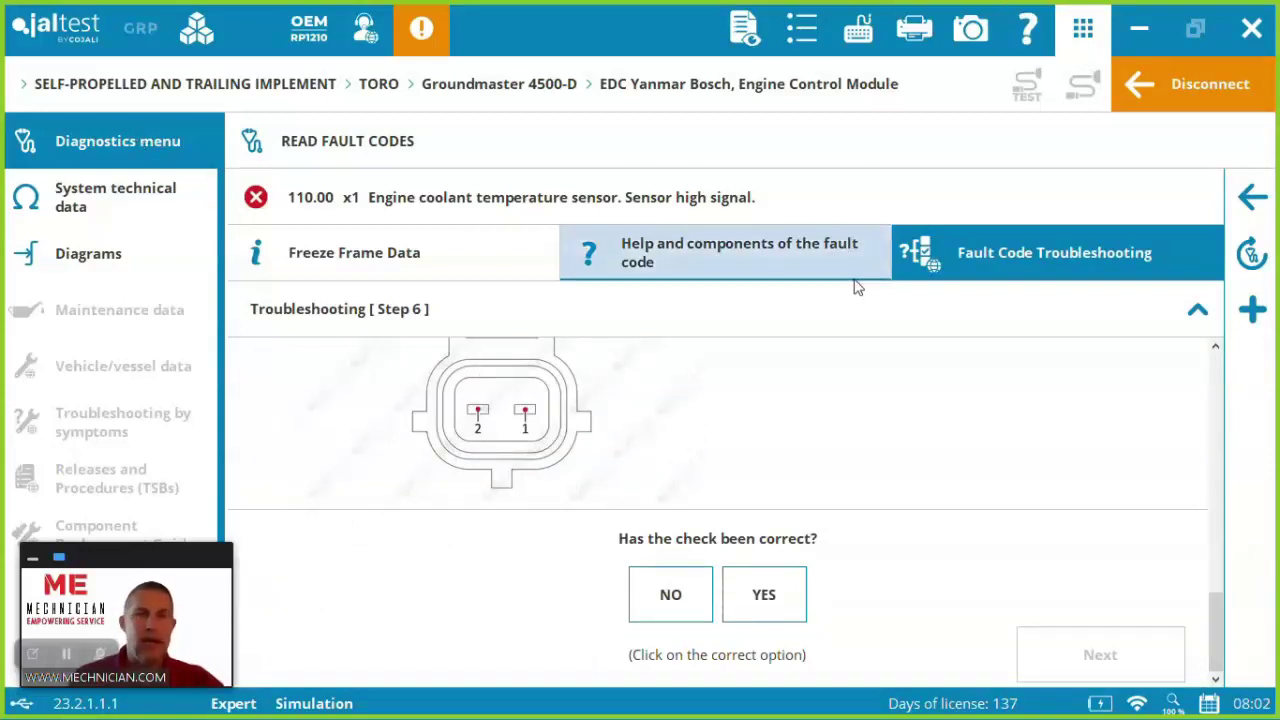
# Exit the SMART troubleshooting guide, attaching its step sequence to the diagnostic report.
pyautogui.click(1251, 196)
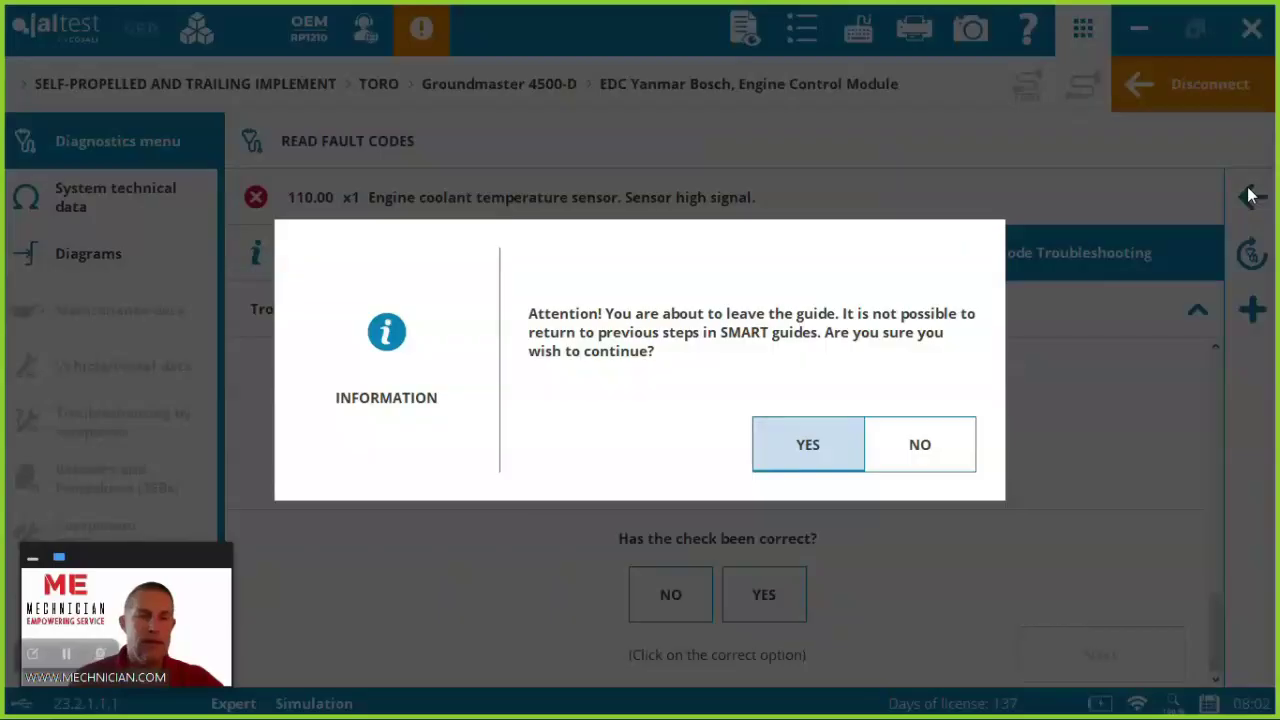
pyautogui.click(819, 443)
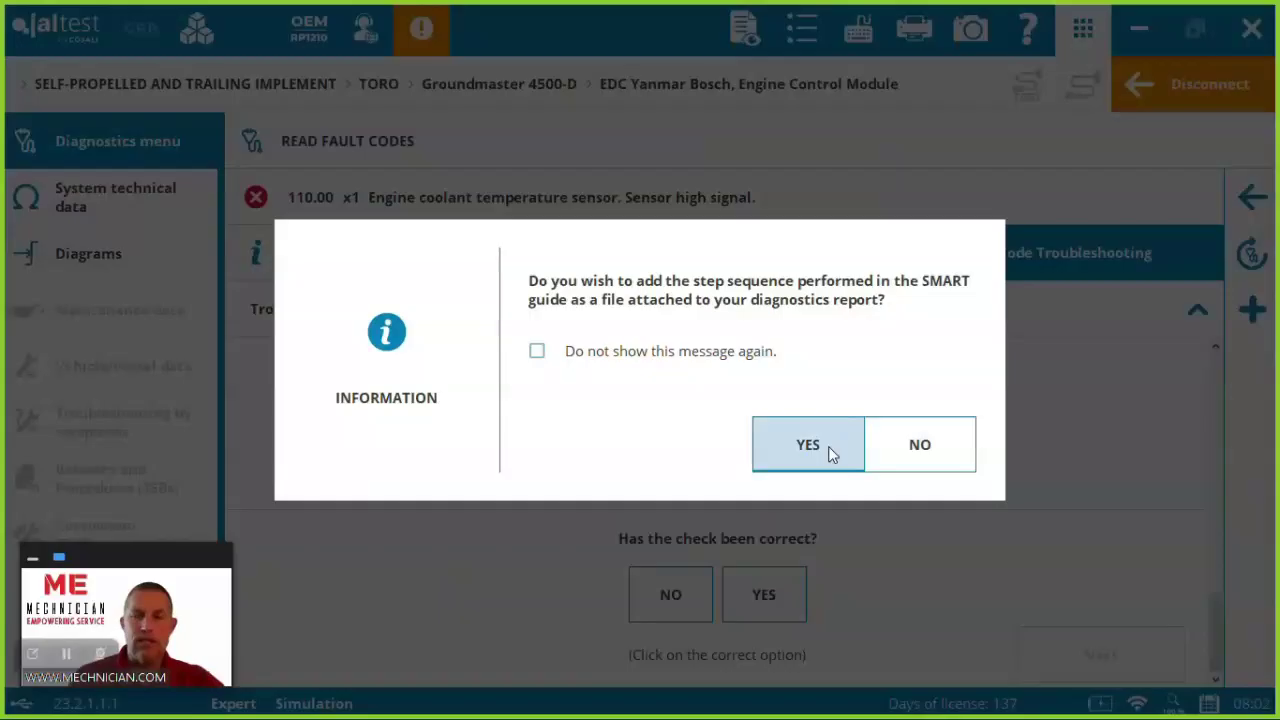
pyautogui.click(828, 446)
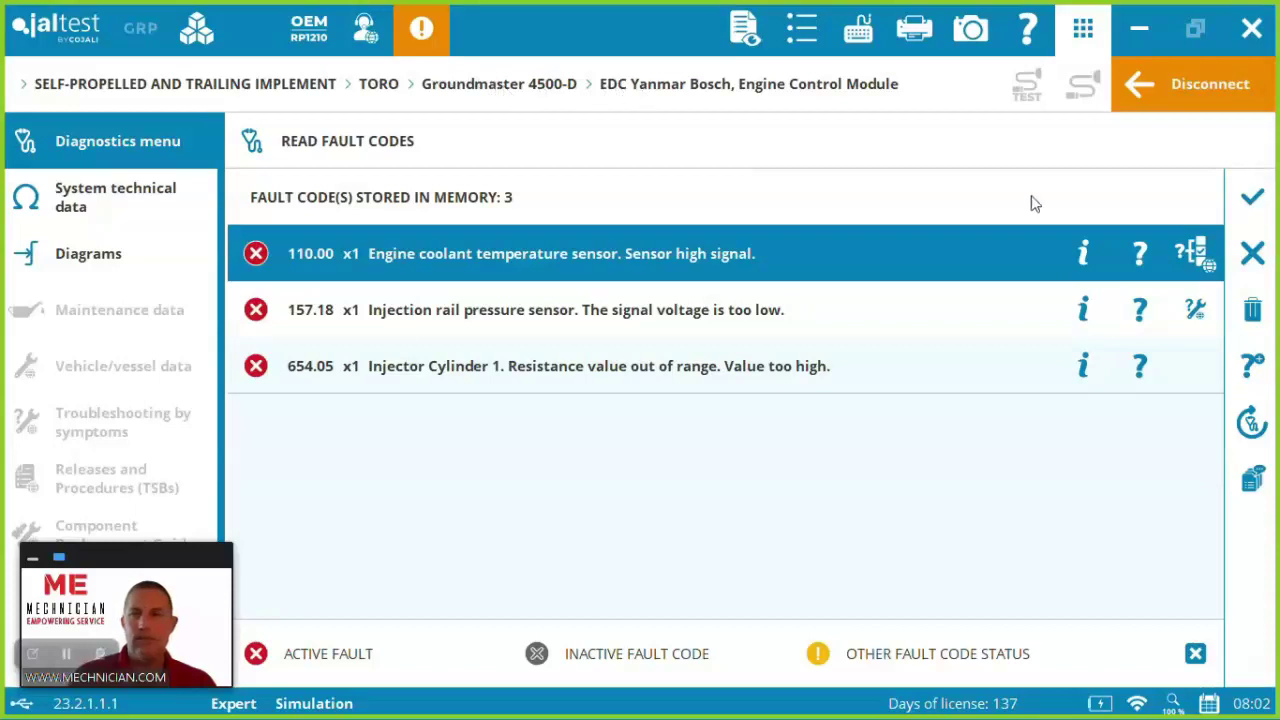
# Close the fault list, browse System Data's OPERATION DATA group, and return to the action menu.
pyautogui.click(1258, 200)
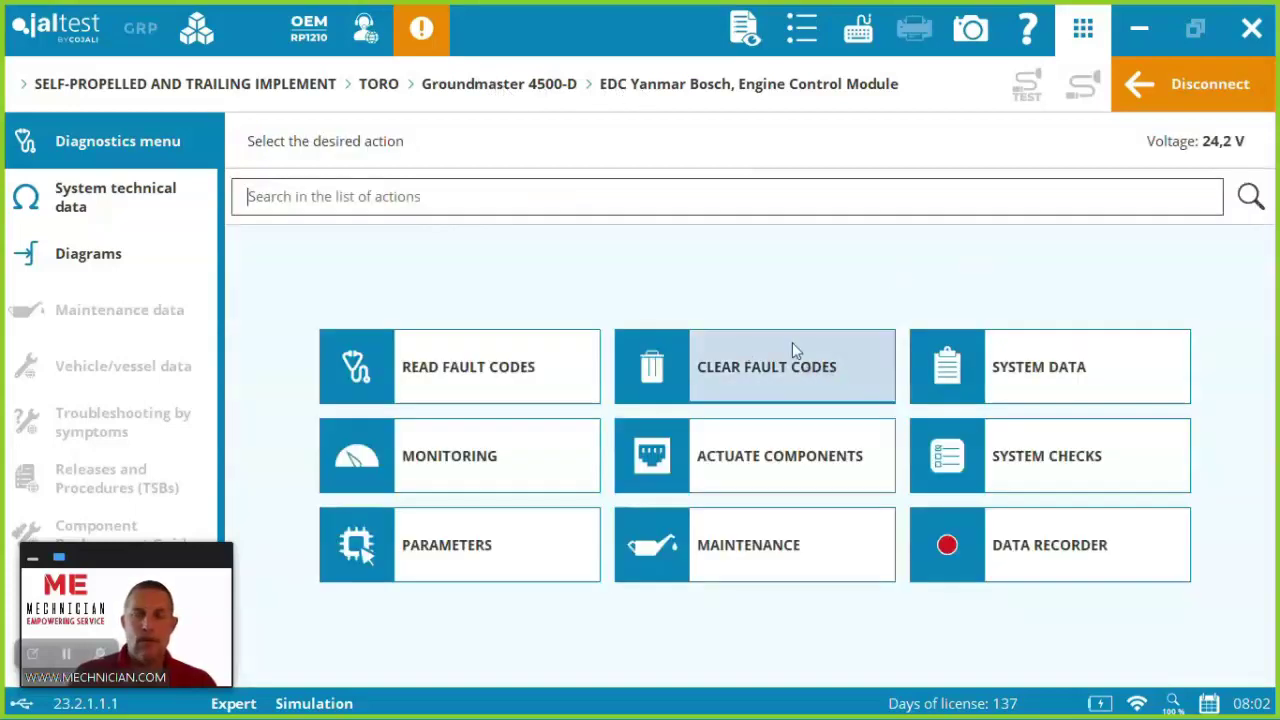
pyautogui.click(1062, 384)
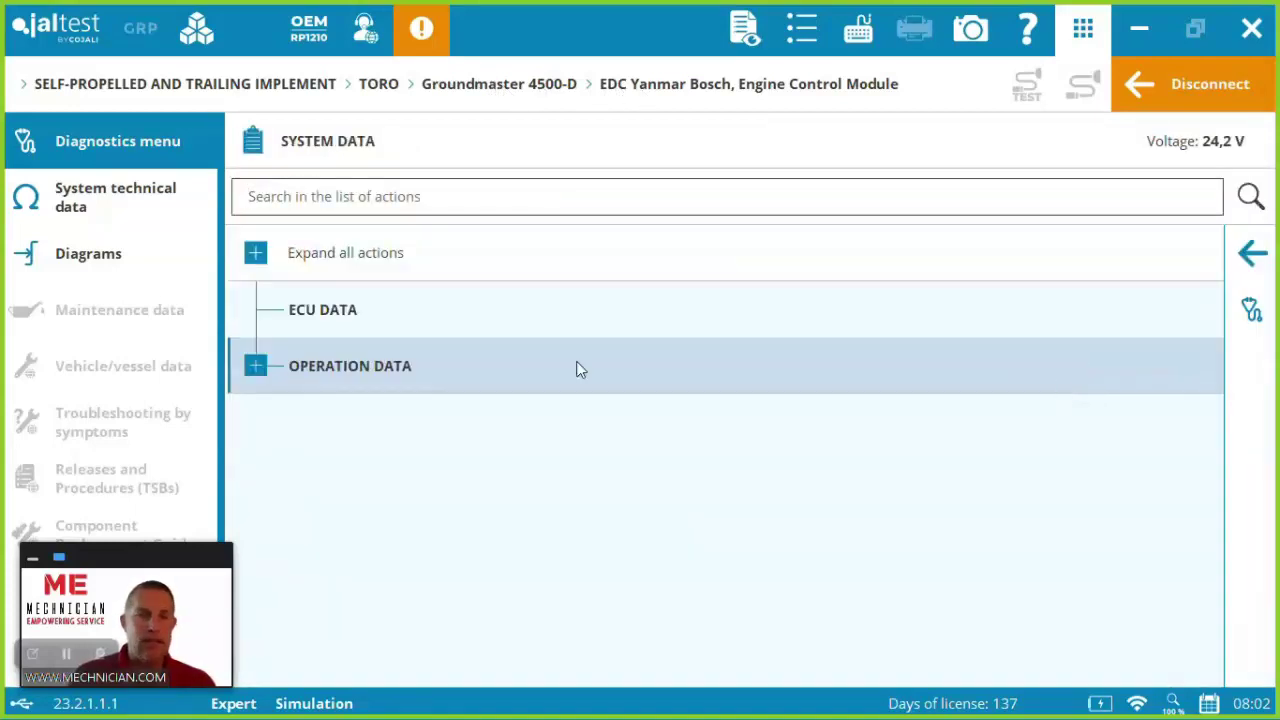
pyautogui.click(255, 368)
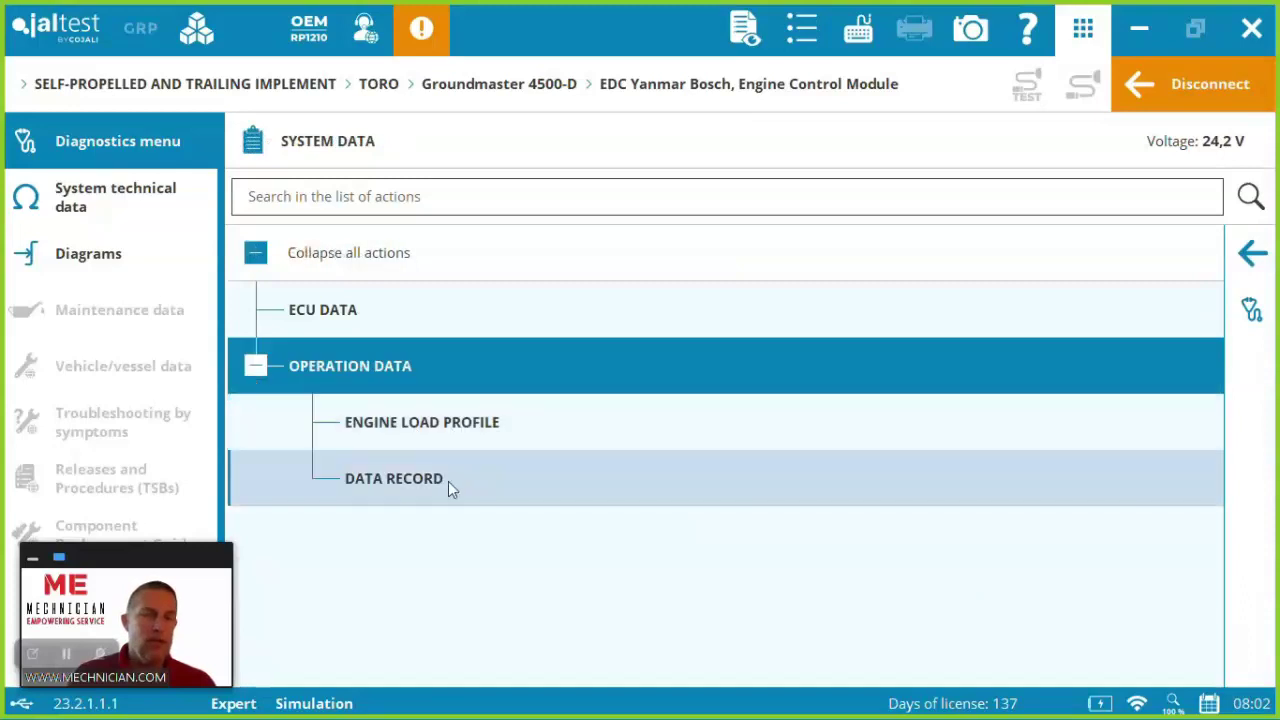
pyautogui.click(1268, 262)
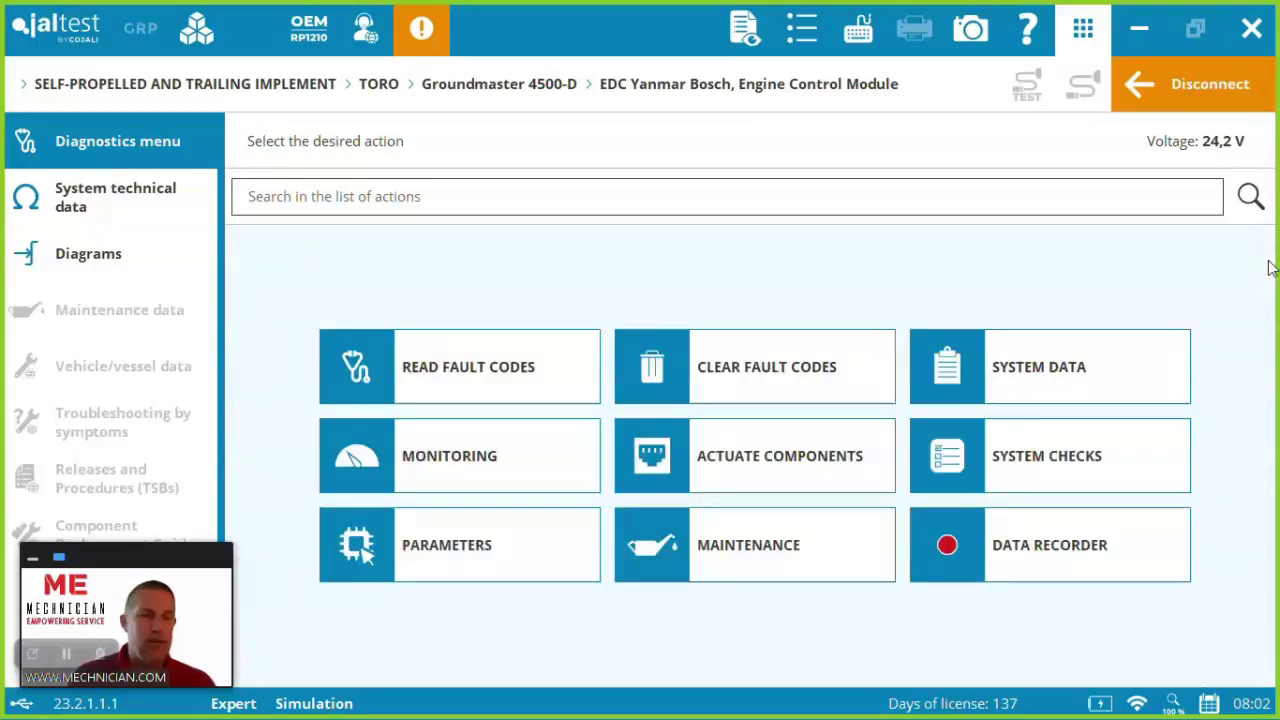
# Select only fuel, coolant and intake air temperature as live data after searching 'temp'.
pyautogui.click(483, 465)
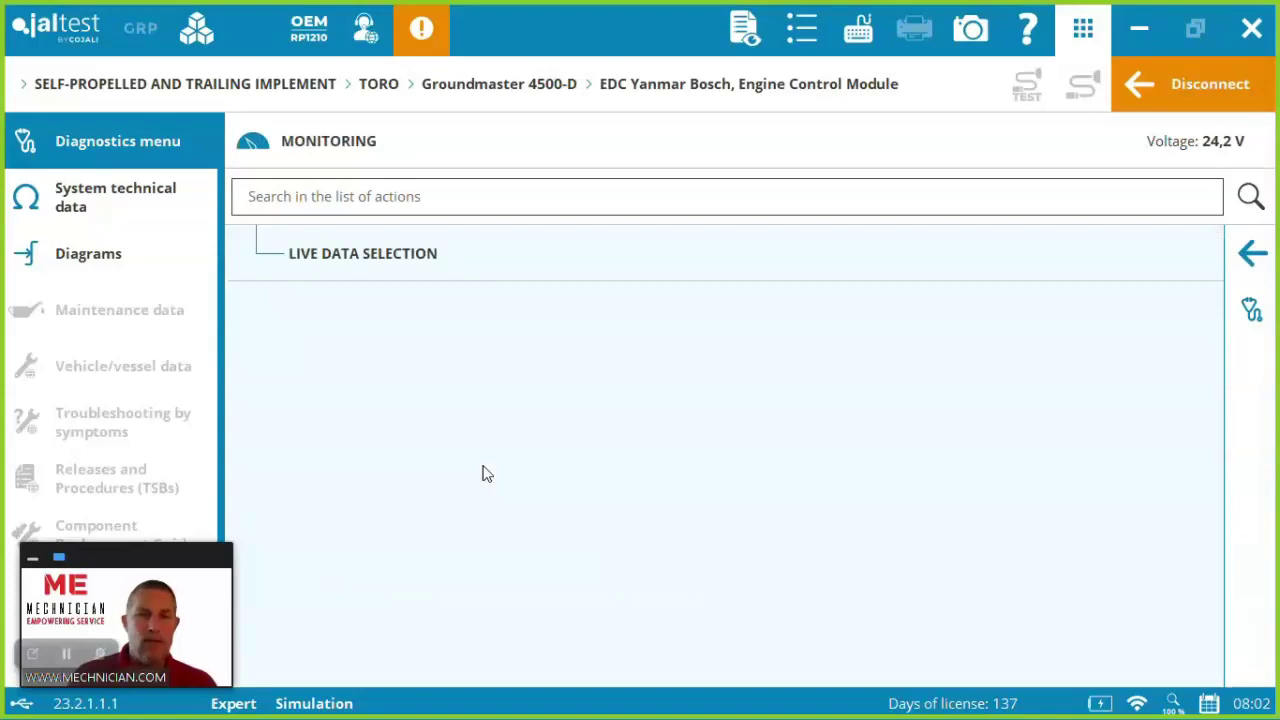
pyautogui.click(368, 257)
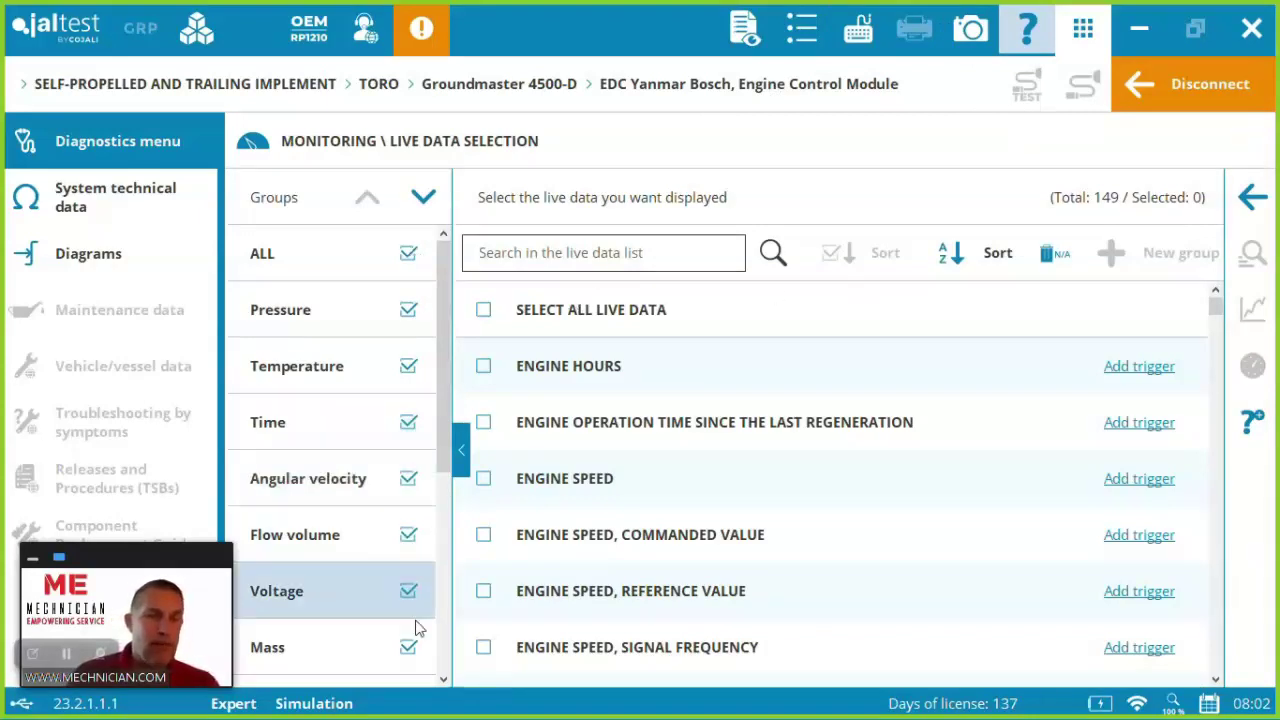
pyautogui.click(484, 310)
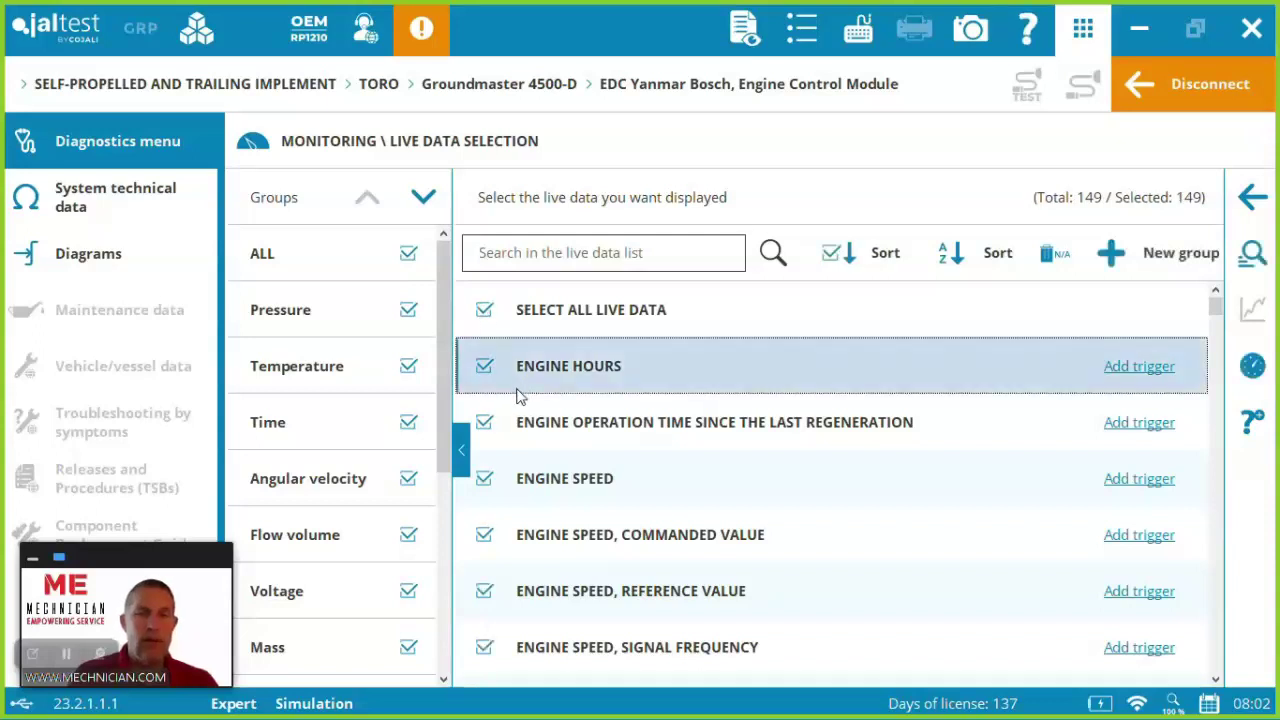
pyautogui.click(488, 314)
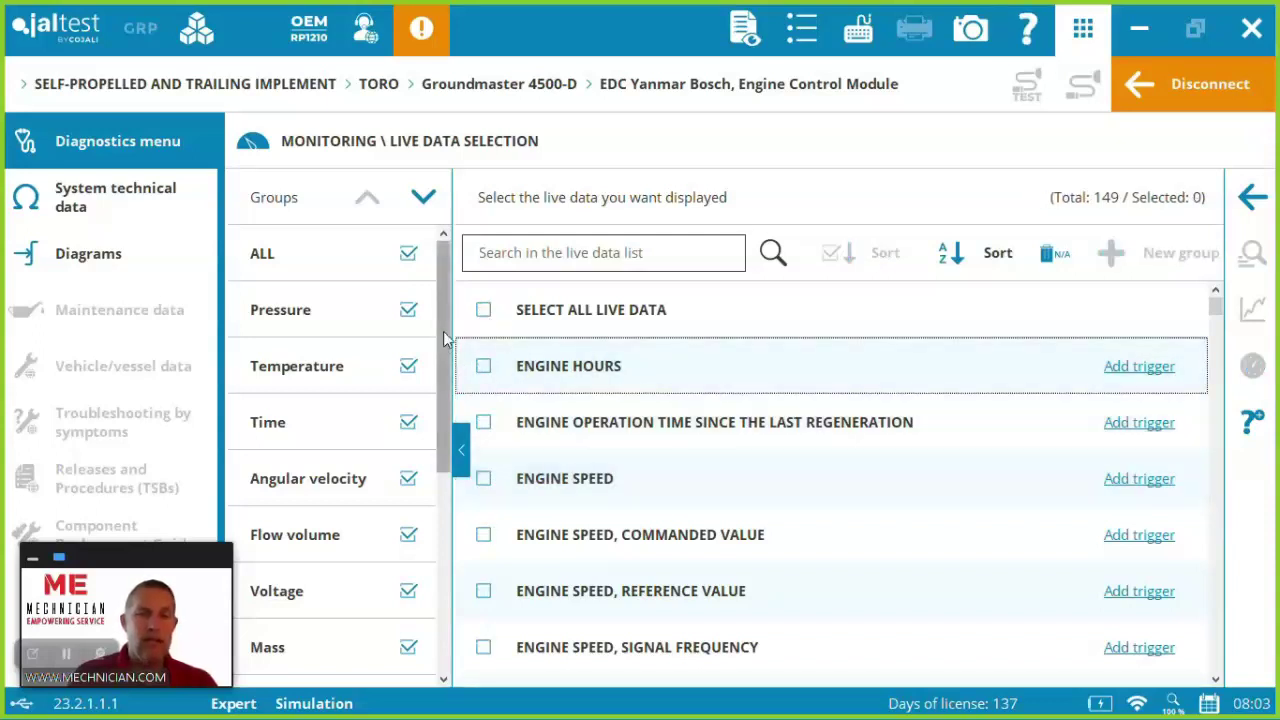
pyautogui.click(582, 250)
pyautogui.write('temp')
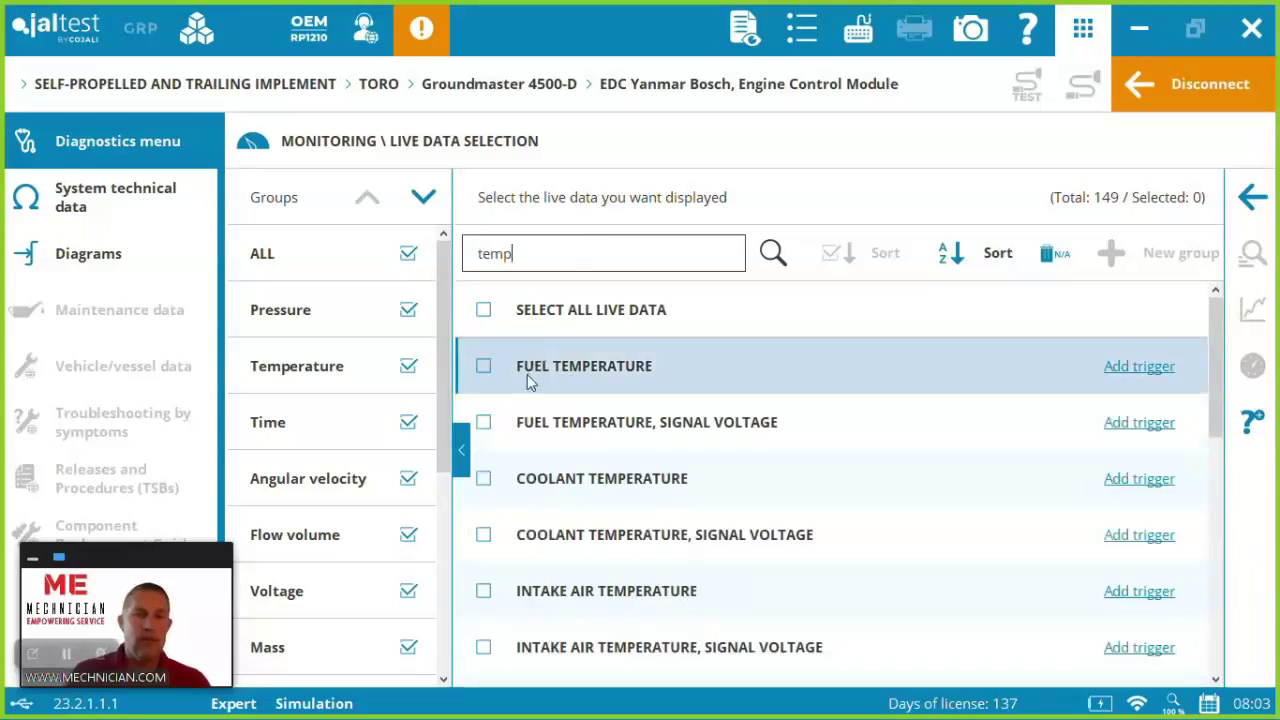
pyautogui.click(512, 489)
pyautogui.click(483, 372)
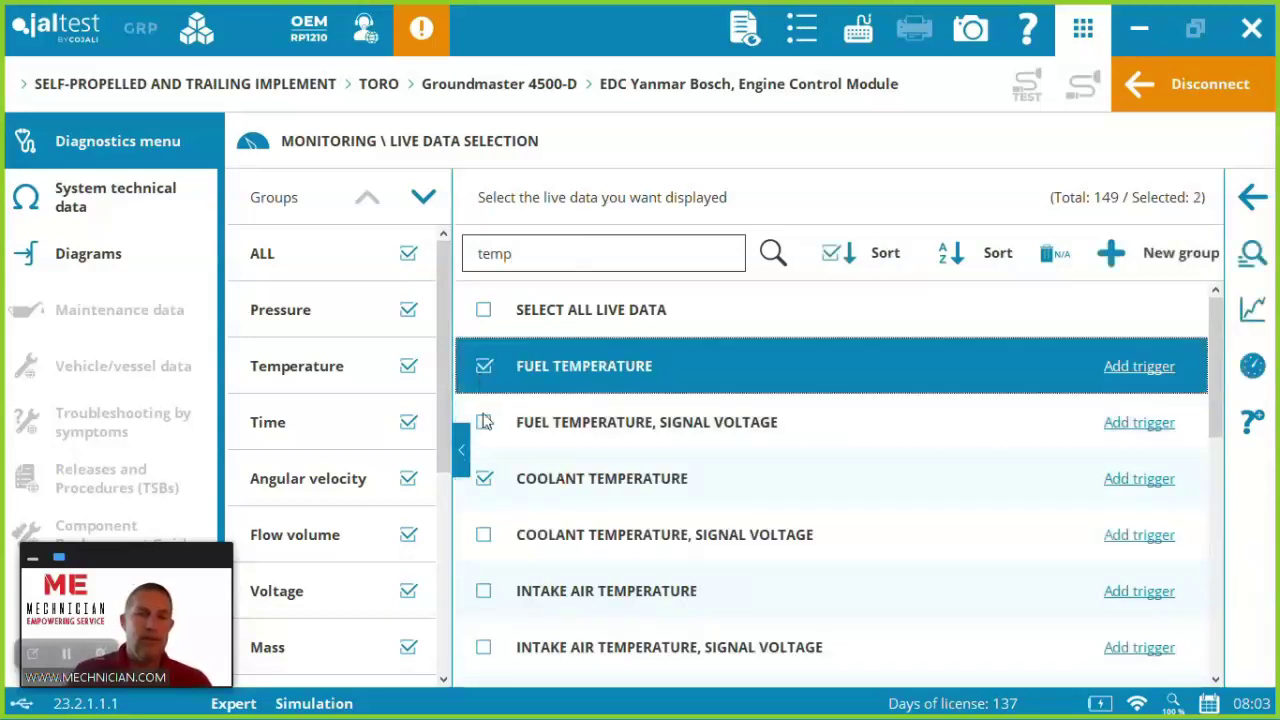
pyautogui.click(484, 590)
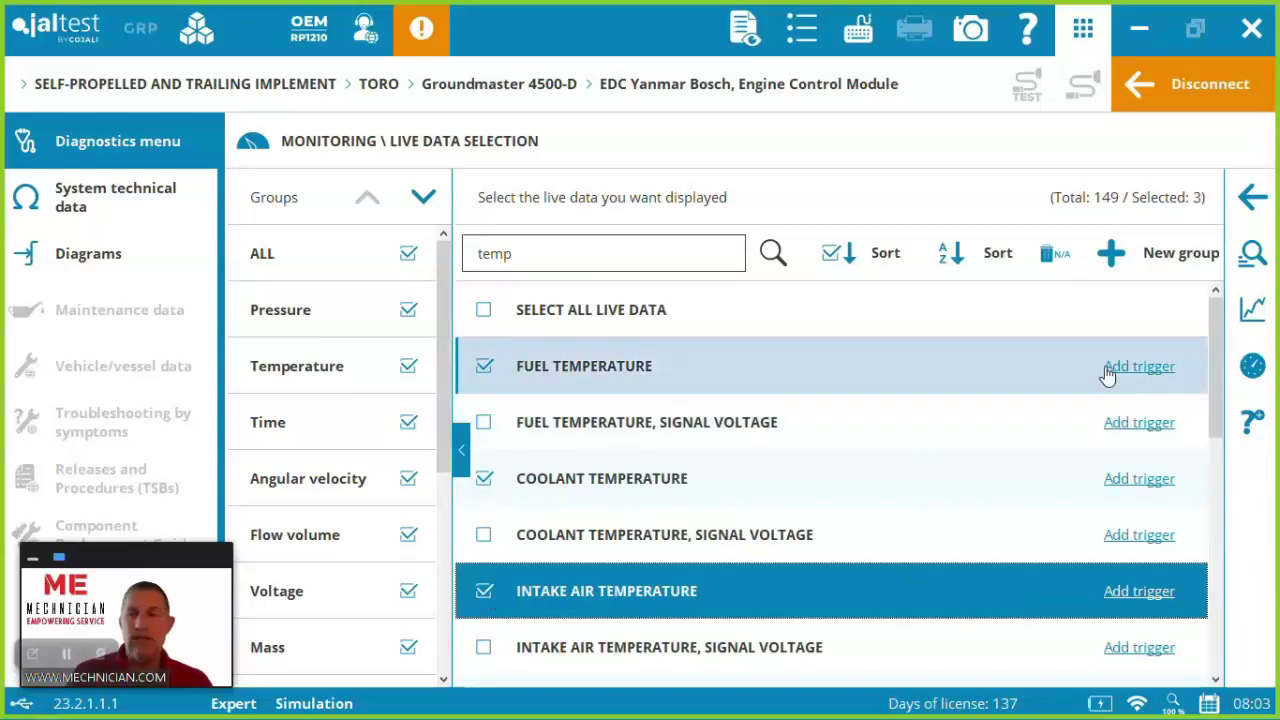
# View the three temperature readings as a chart, then as gauges.
pyautogui.click(1252, 312)
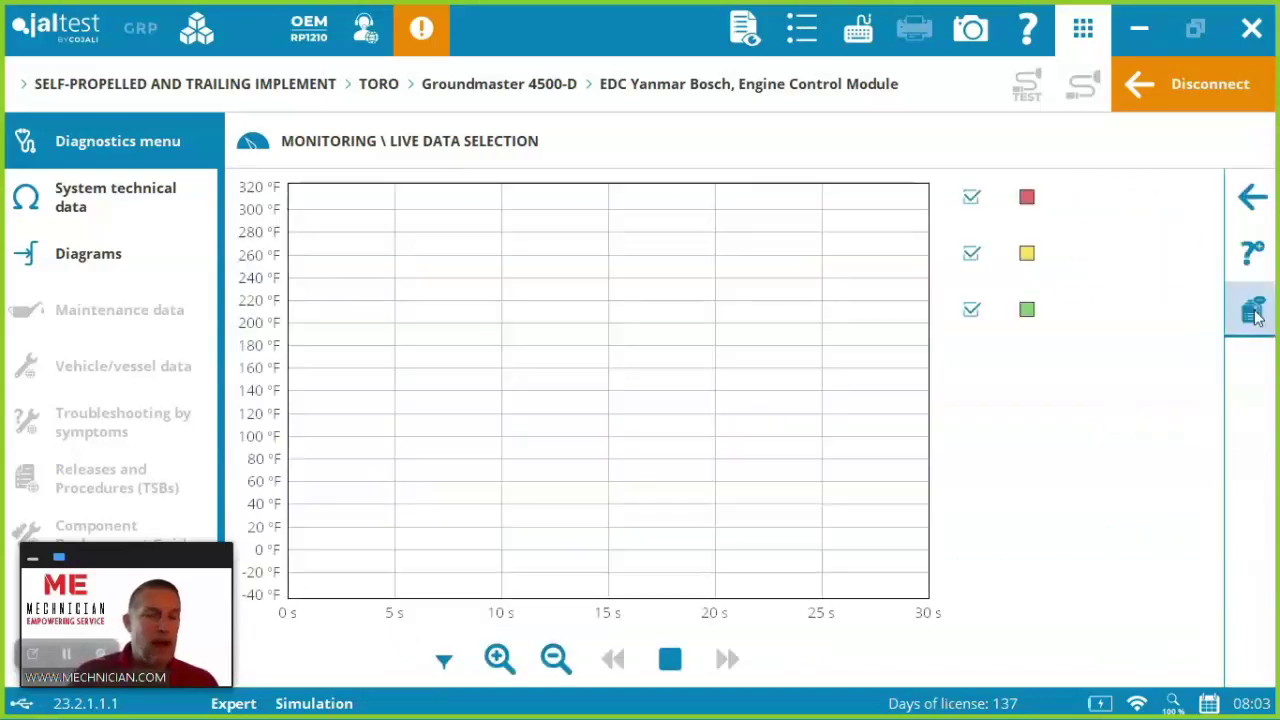
pyautogui.click(1251, 199)
pyautogui.click(1250, 368)
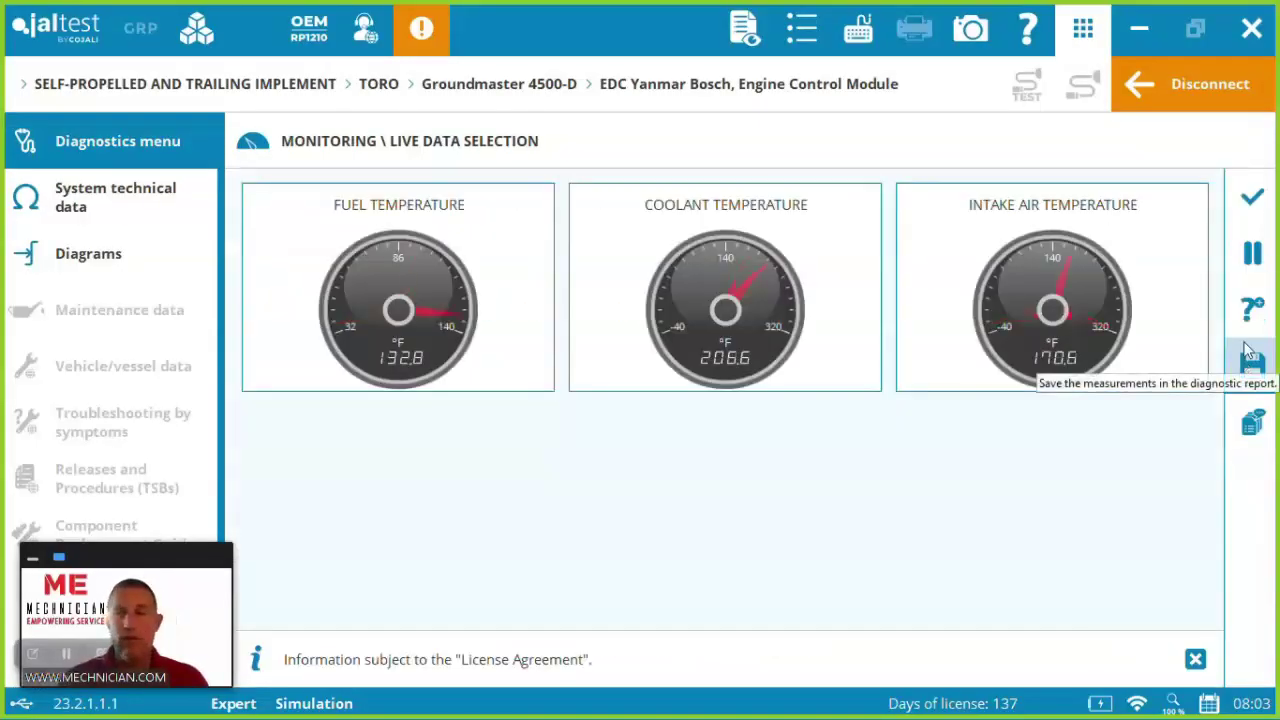
pyautogui.click(1250, 204)
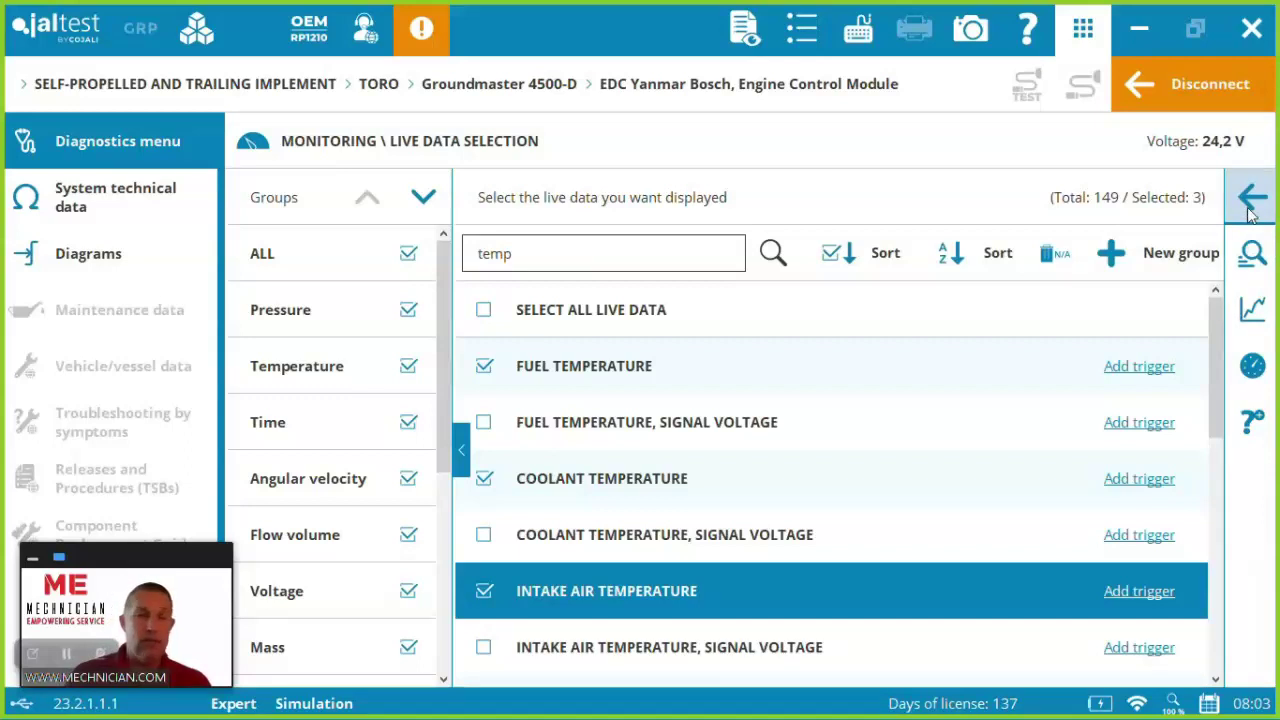
# Return to the action menu, briefly browsing the component actuation tests and system checks.
pyautogui.click(1249, 210)
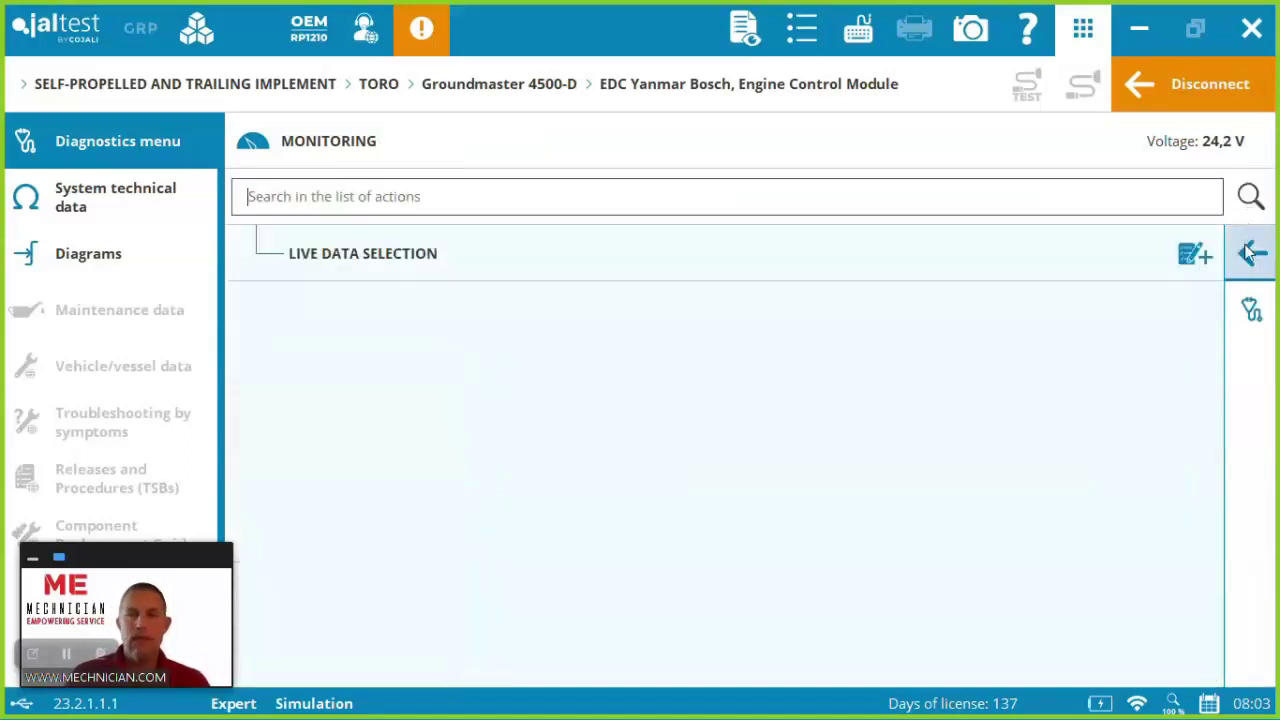
pyautogui.click(1251, 253)
pyautogui.click(765, 447)
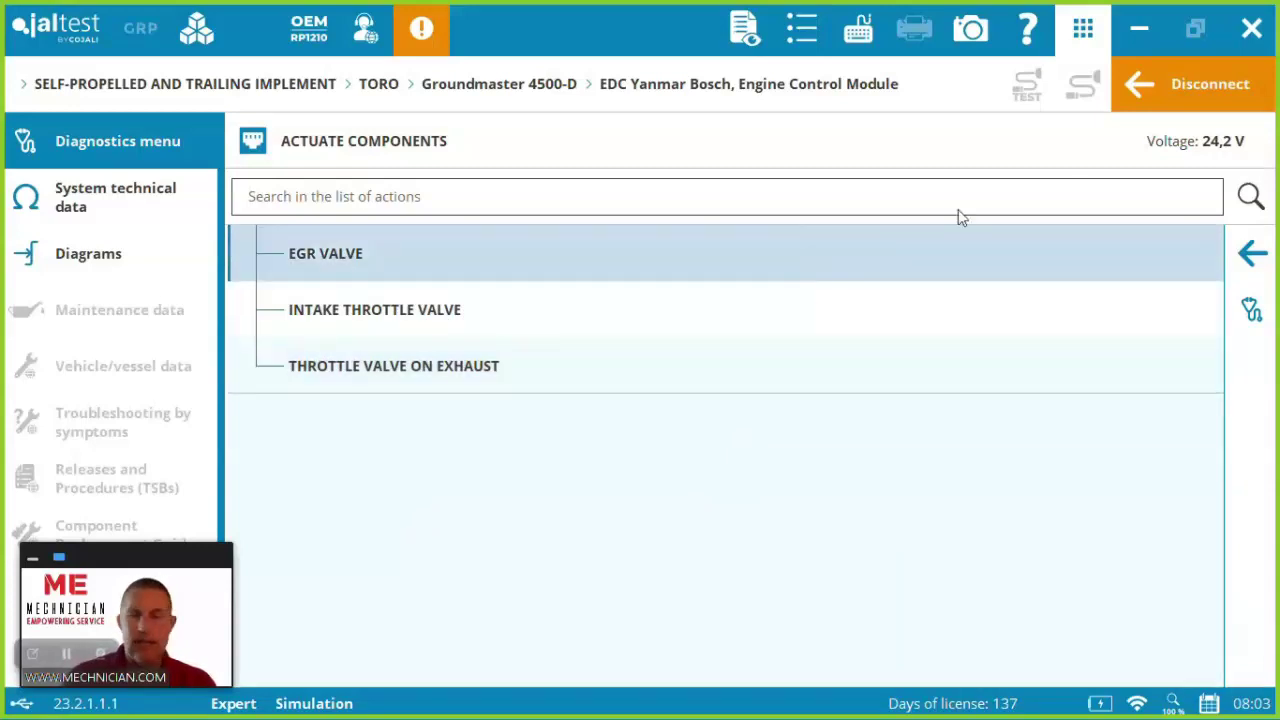
pyautogui.click(1248, 266)
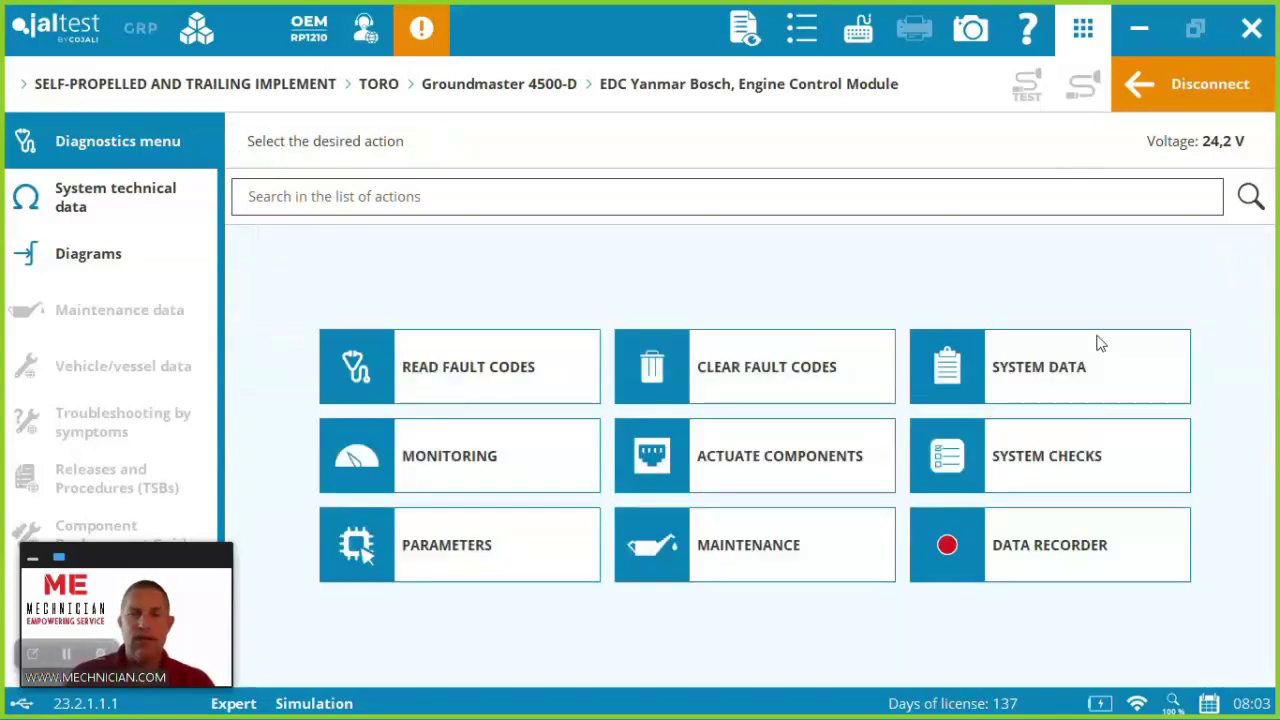
pyautogui.click(1043, 445)
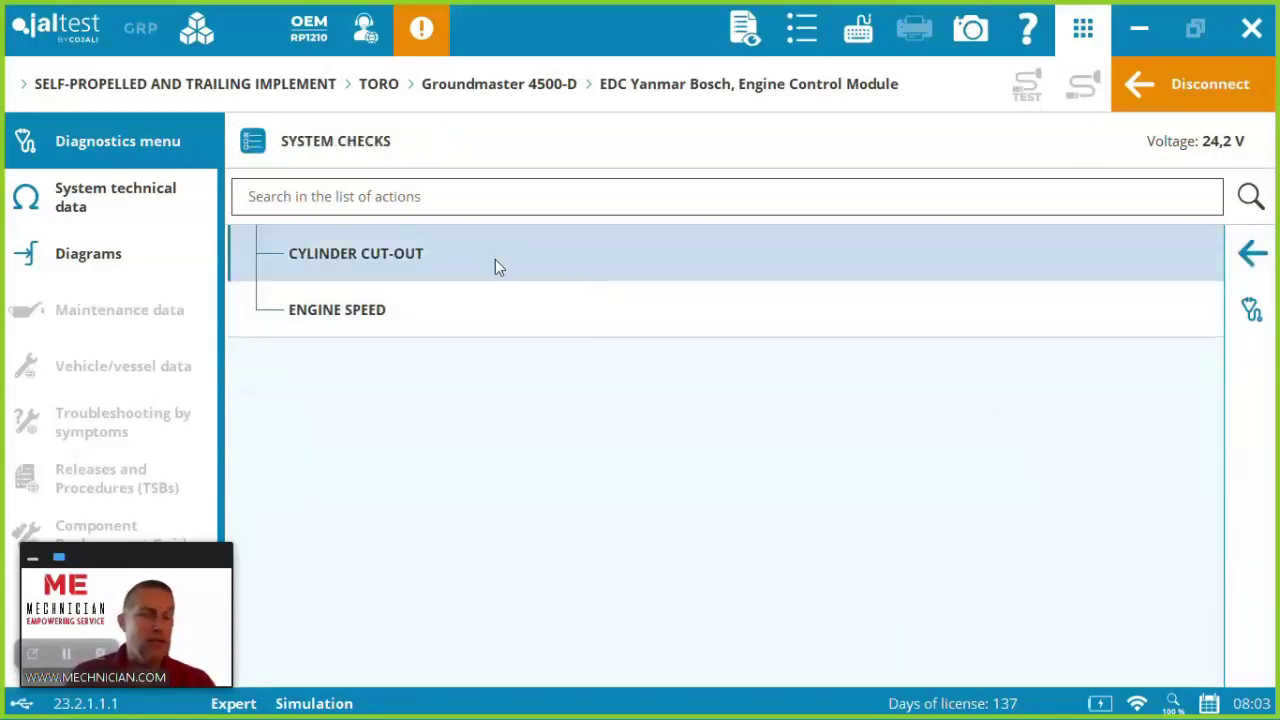
pyautogui.click(1242, 260)
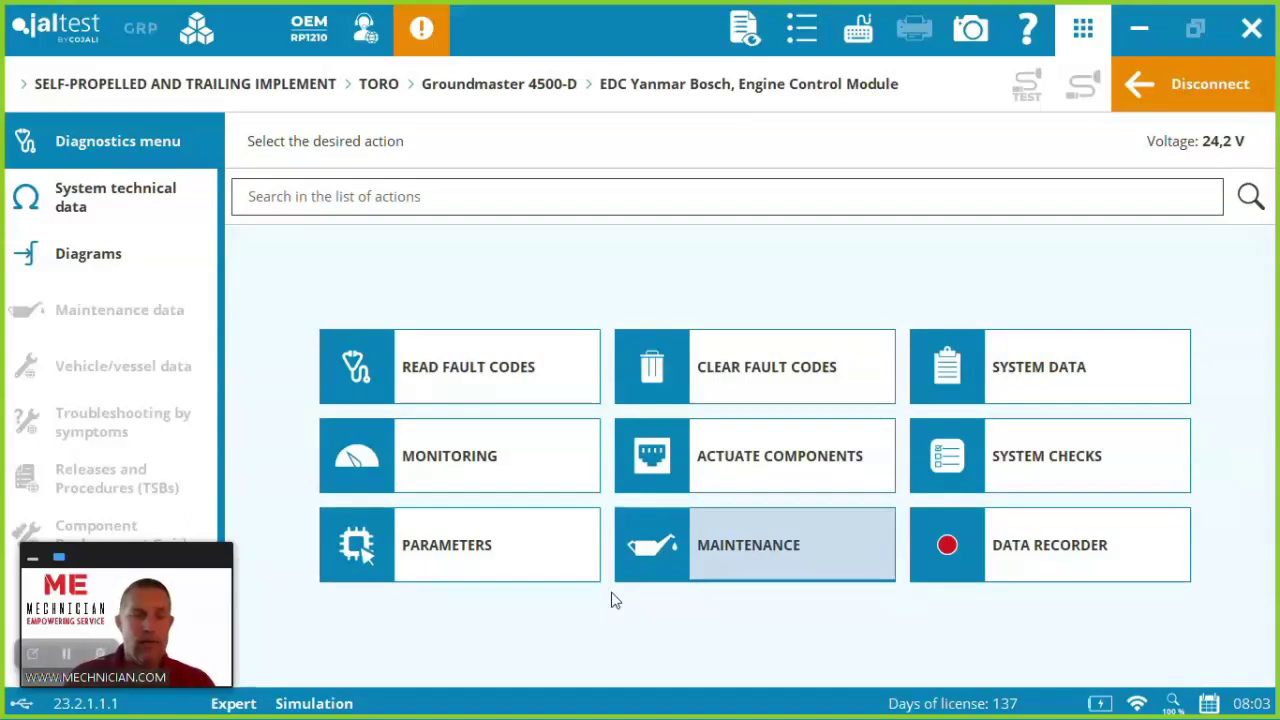
# Browse the Parameters section's INJECTOR CODE options and return to the action tiles.
pyautogui.click(506, 563)
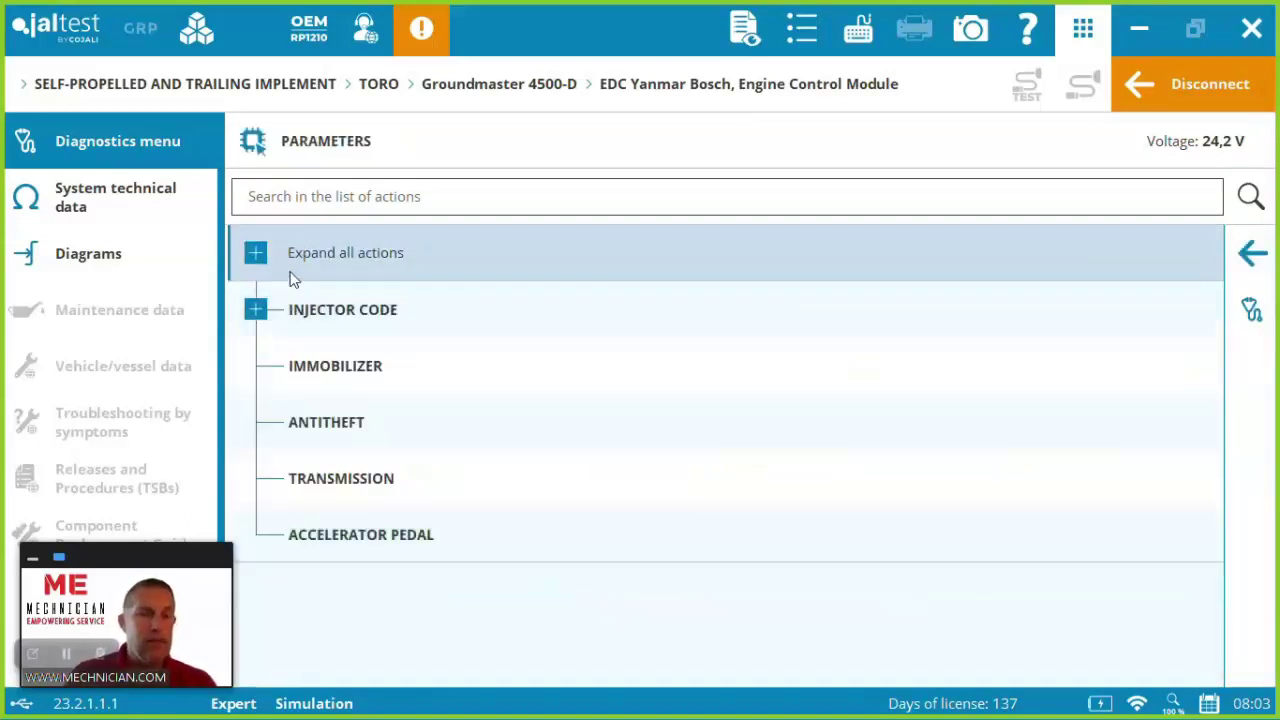
pyautogui.click(257, 312)
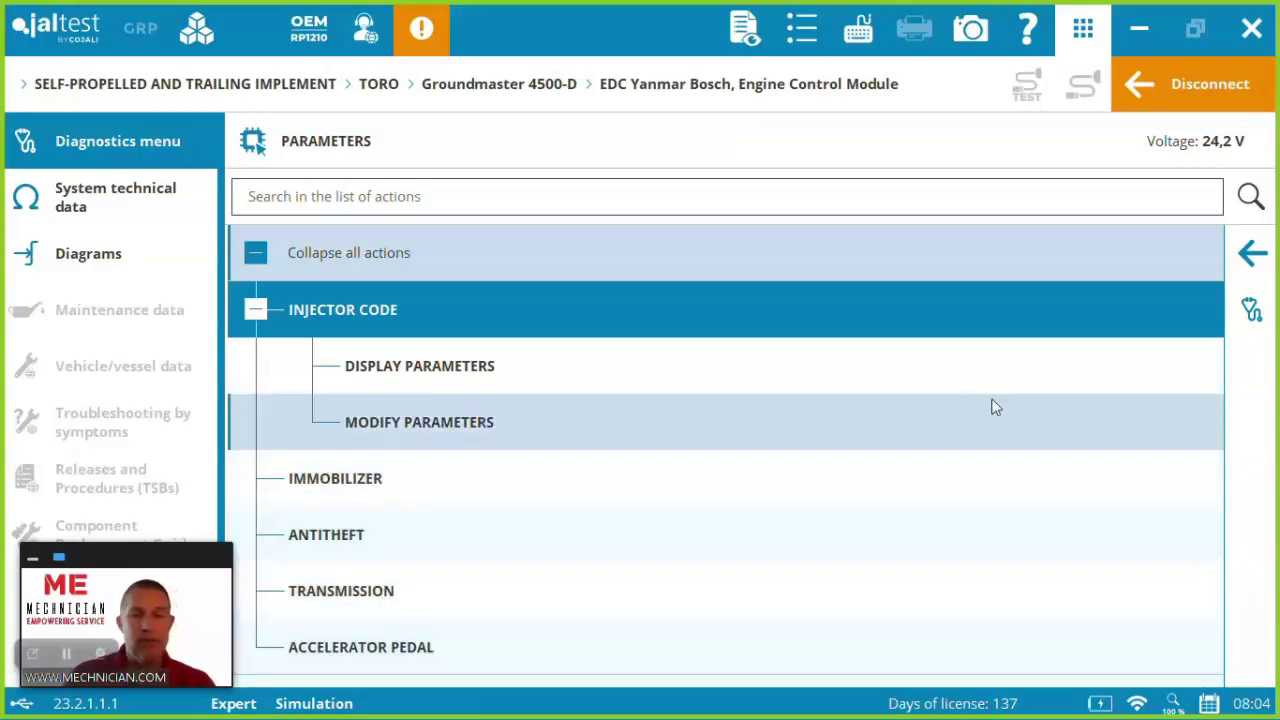
pyautogui.click(1258, 256)
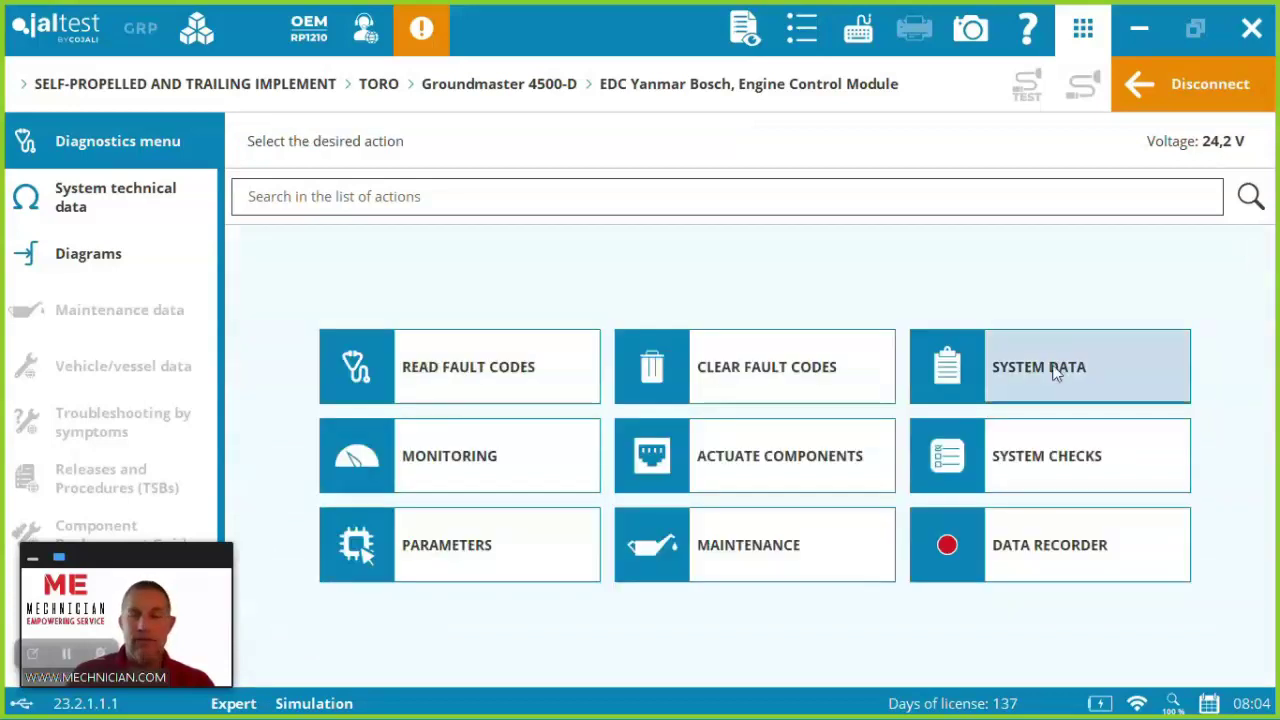
# Launch Maintenance > Diesel Particulate Filter > Particulate Filter Regeneration, accepting the Expert Mode terms.
pyautogui.click(772, 548)
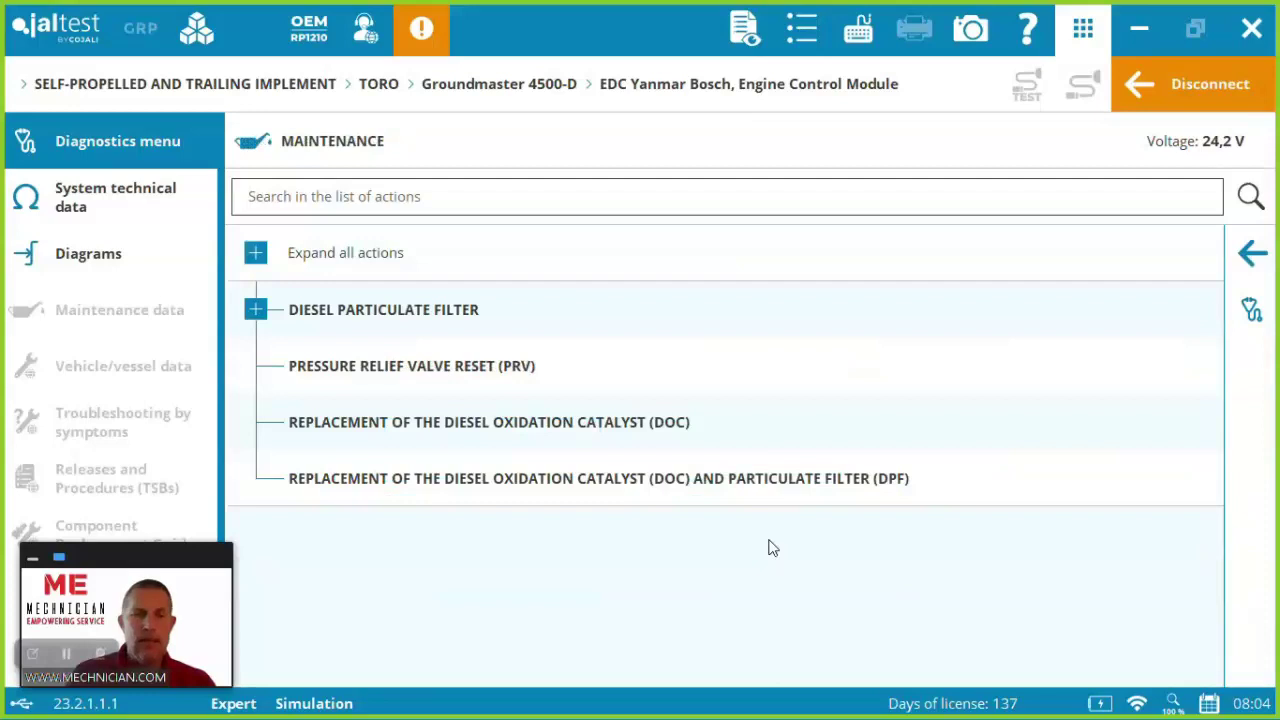
pyautogui.click(263, 315)
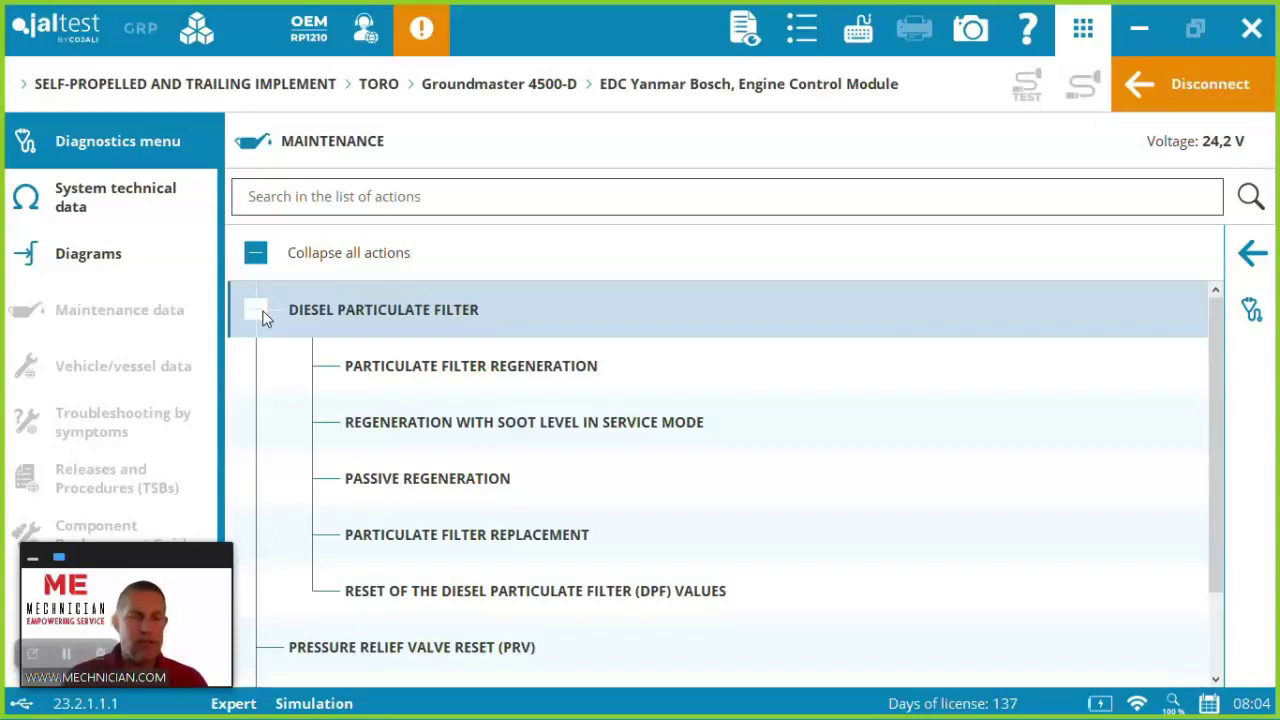
pyautogui.click(265, 317)
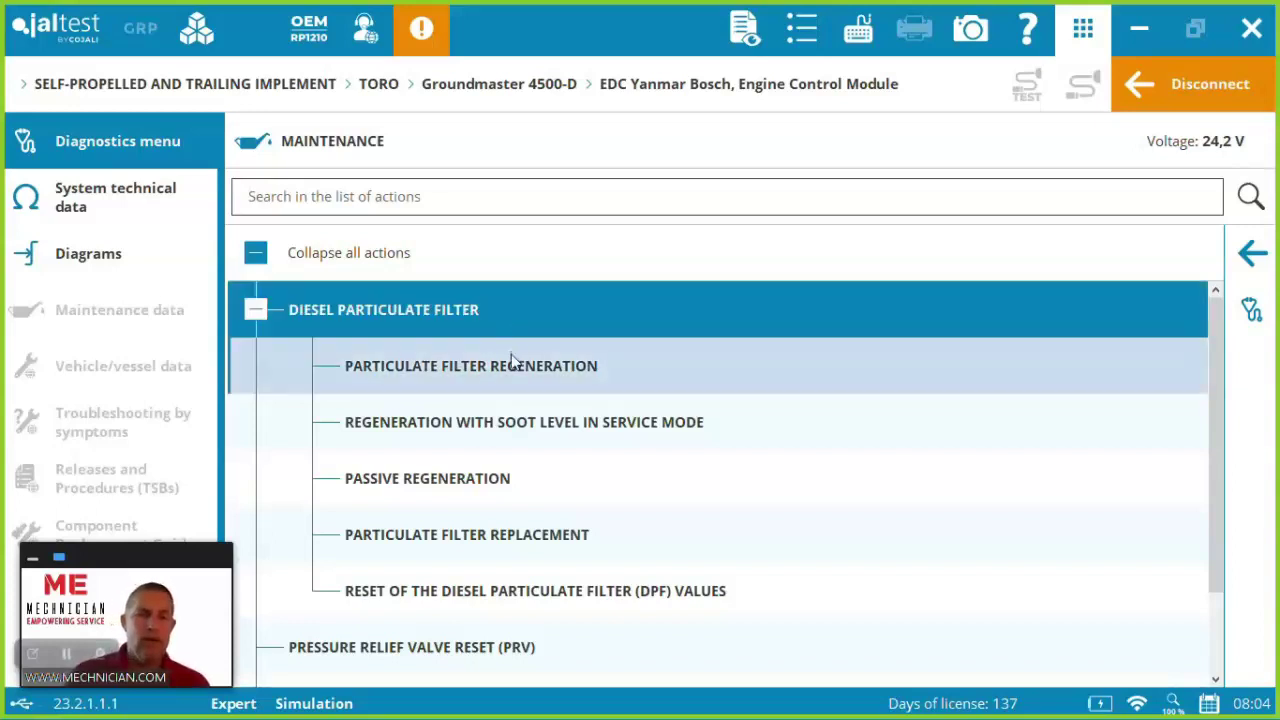
pyautogui.click(512, 362)
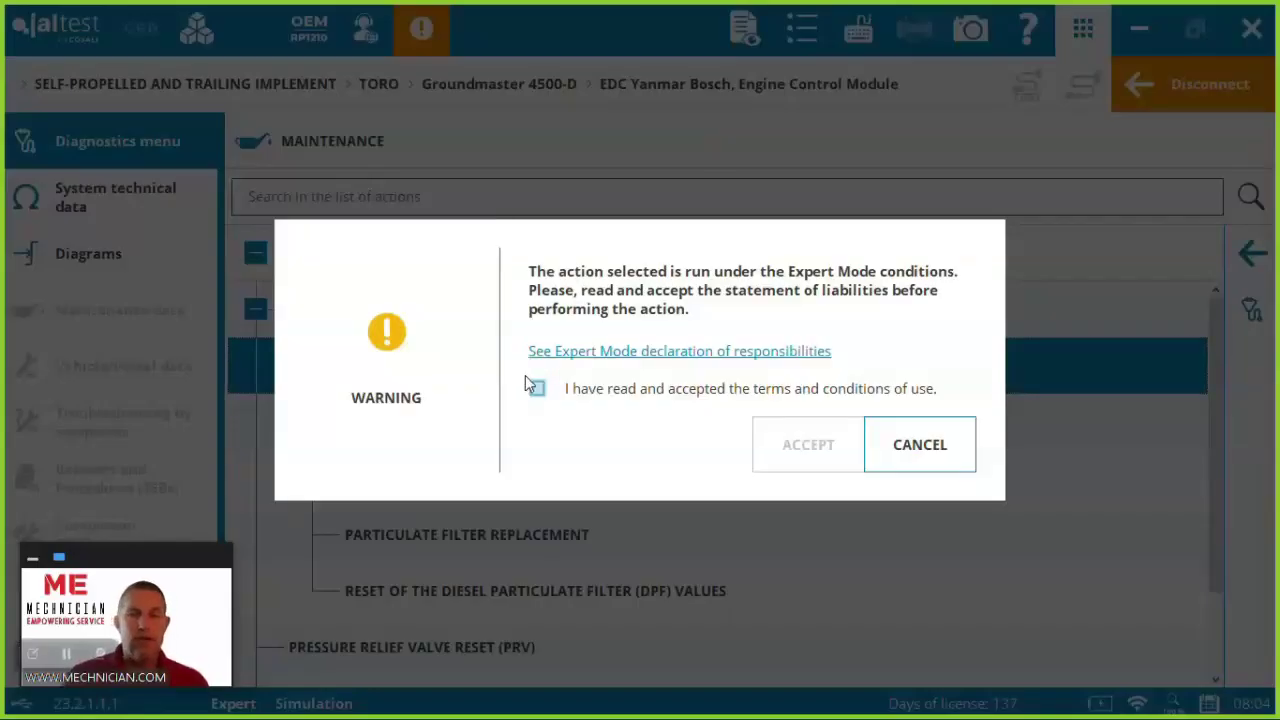
pyautogui.click(531, 384)
pyautogui.click(800, 452)
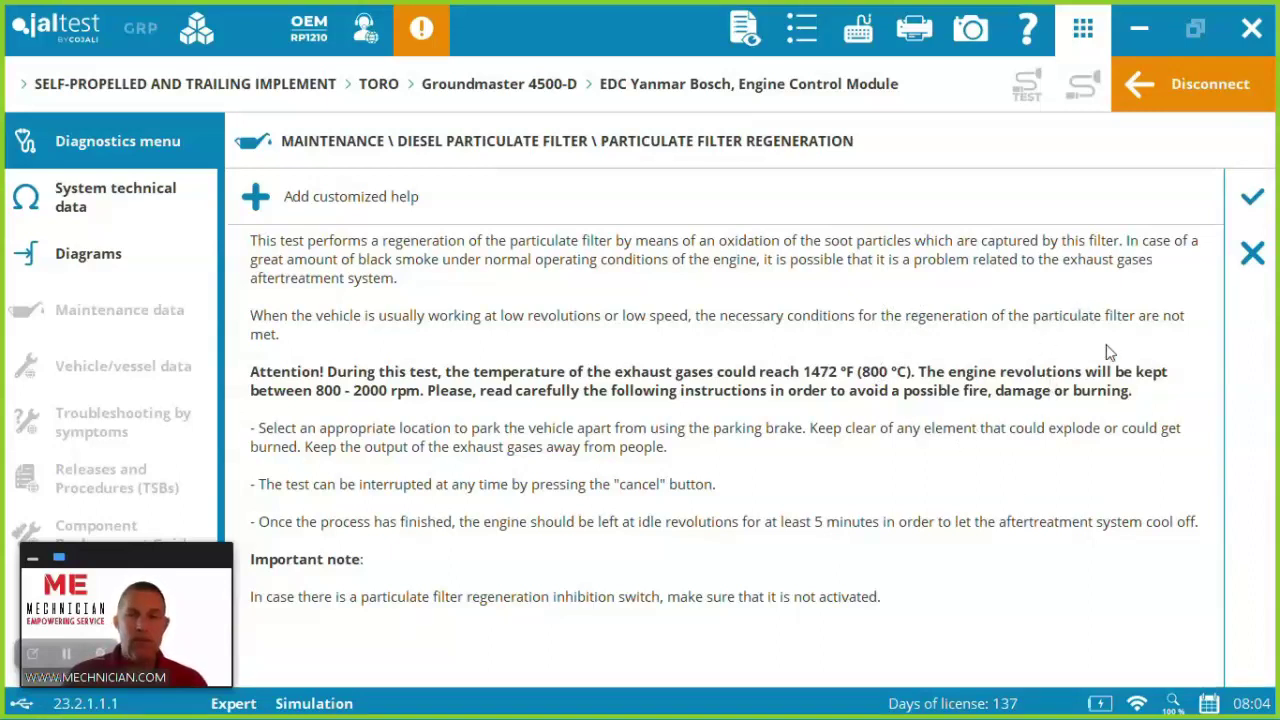
# Acknowledge the safety instructions and initial conditions, then let the regeneration run to completion.
pyautogui.click(1248, 205)
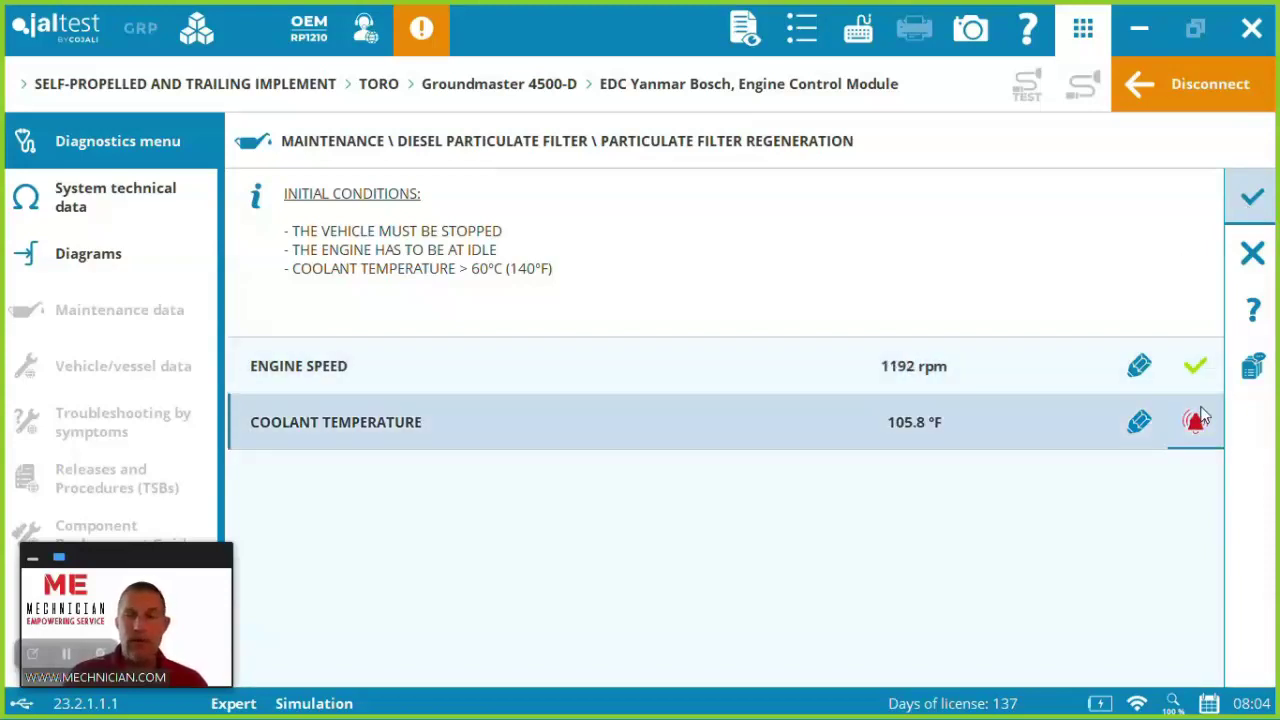
pyautogui.click(1256, 197)
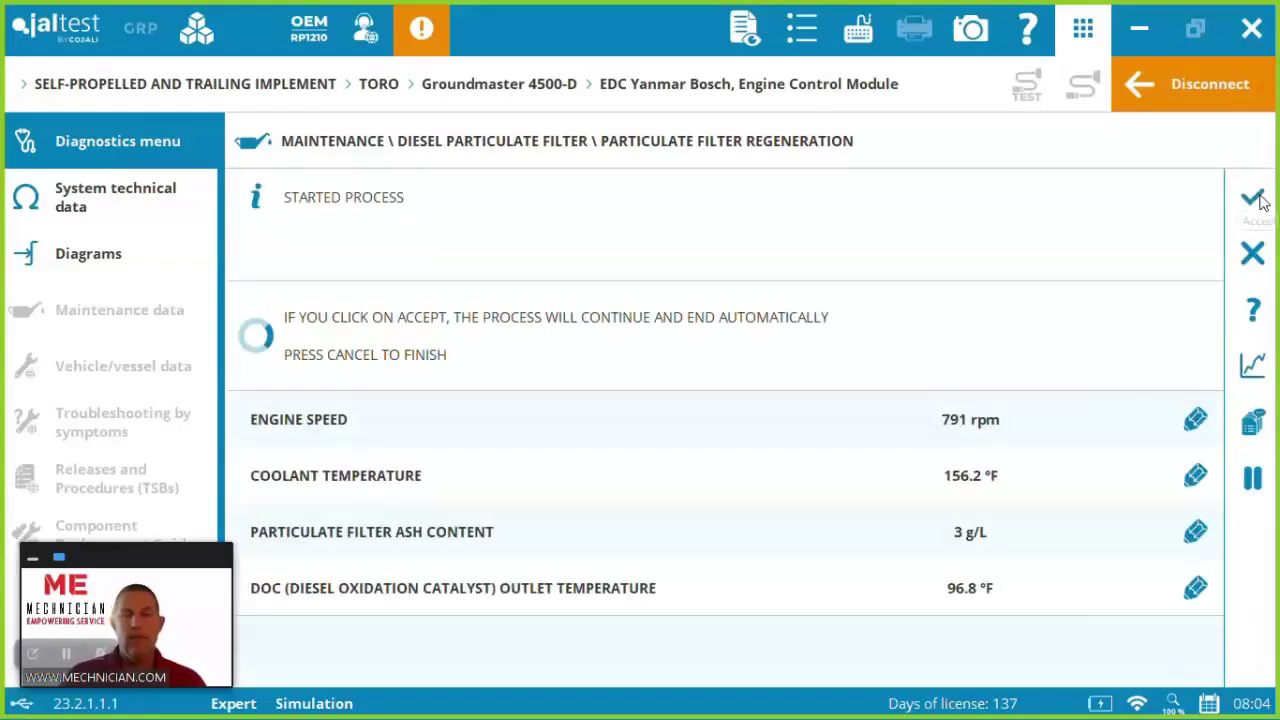
pyautogui.click(1255, 198)
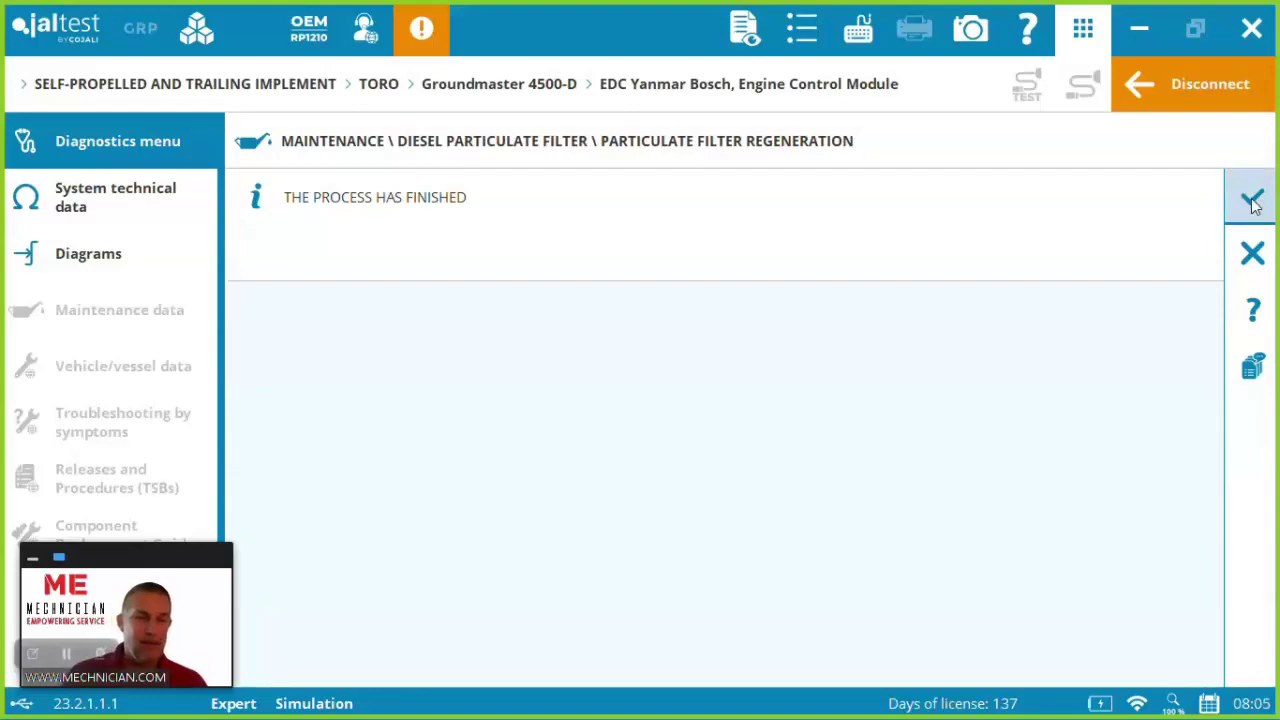
# Finish the regeneration, tick 'Do not show again', and display the saved regeneration graph.
pyautogui.click(1253, 202)
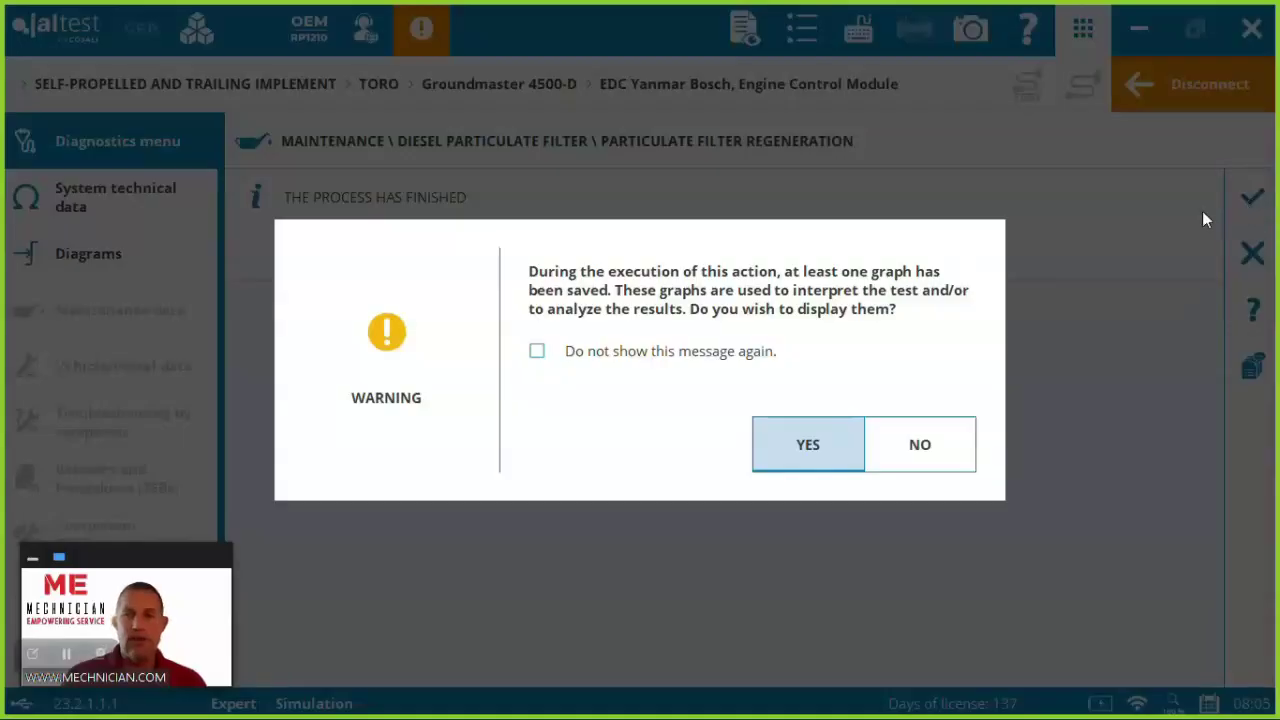
pyautogui.click(724, 356)
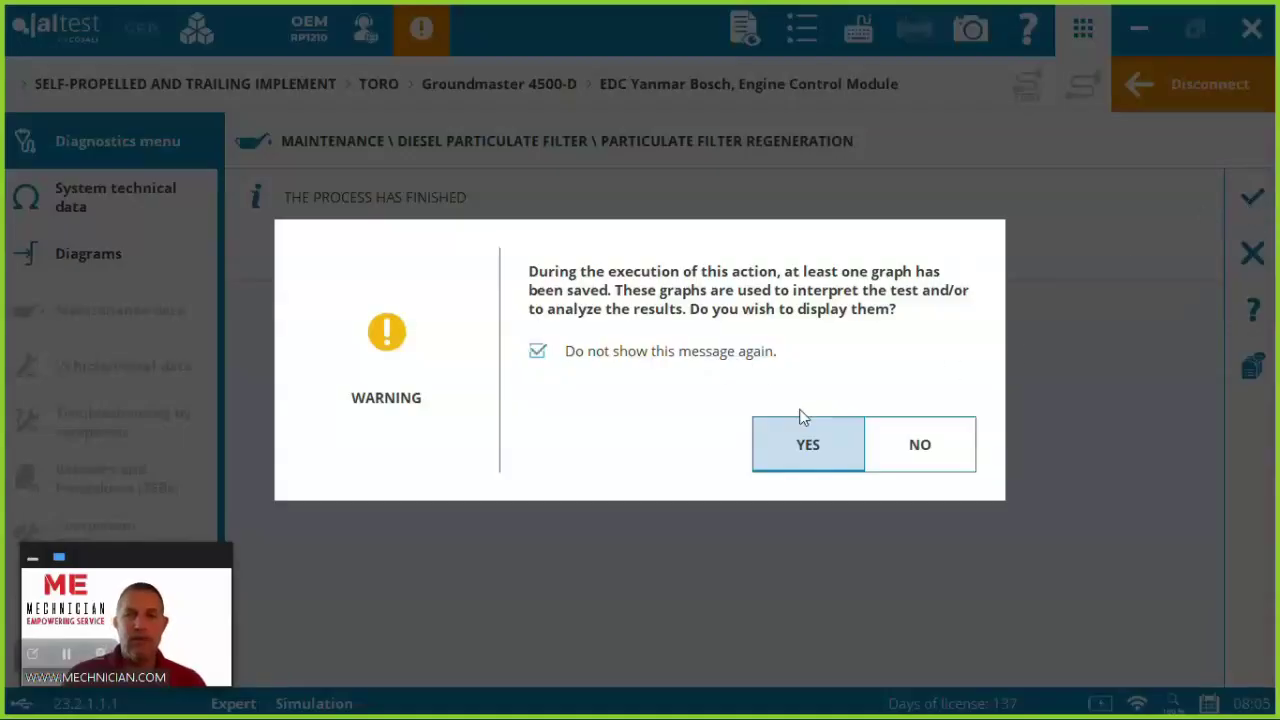
pyautogui.click(814, 445)
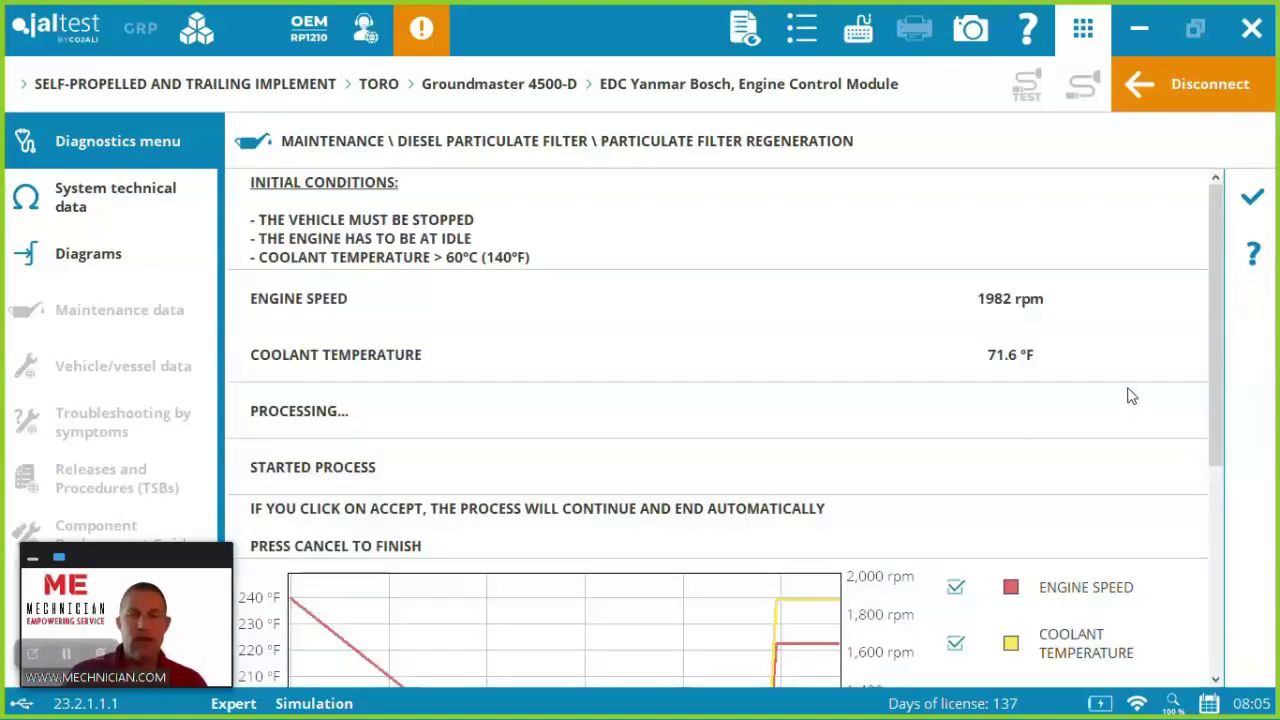
pyautogui.moveTo(1220, 338); pyautogui.dragTo(1199, 473)
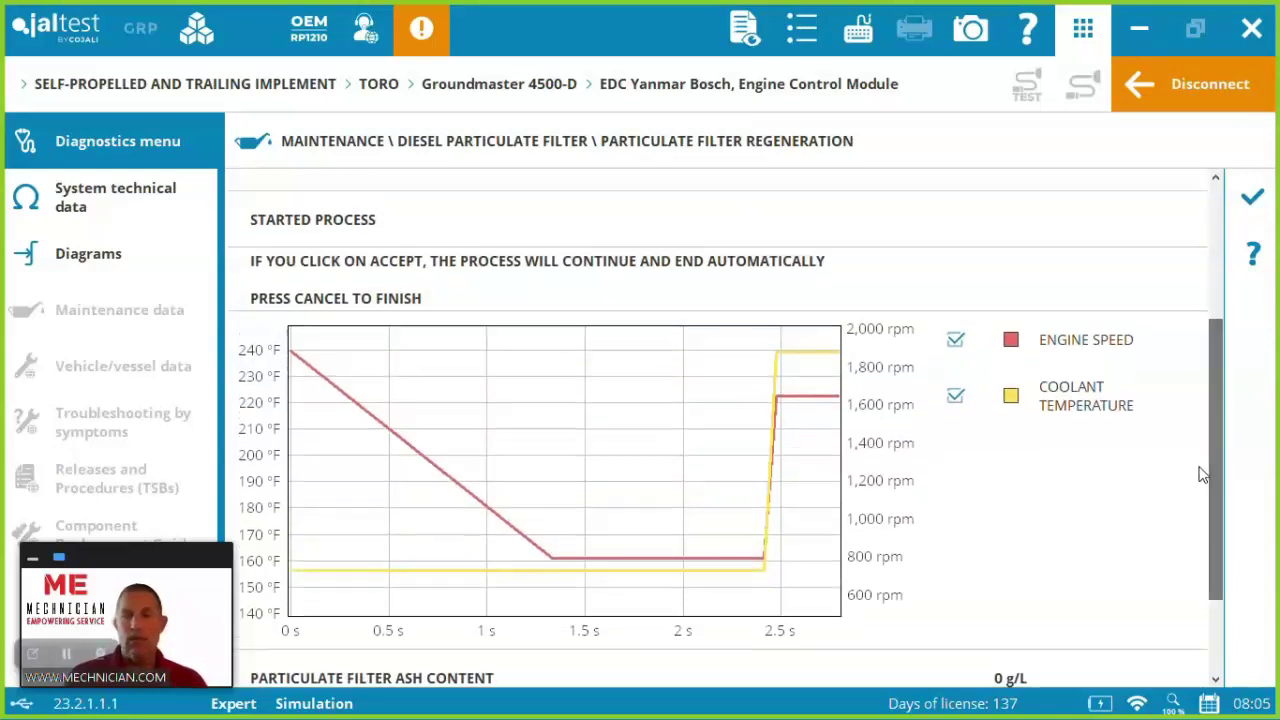
# Close the regeneration results and return to the main diagnostic actions menu.
pyautogui.click(1250, 203)
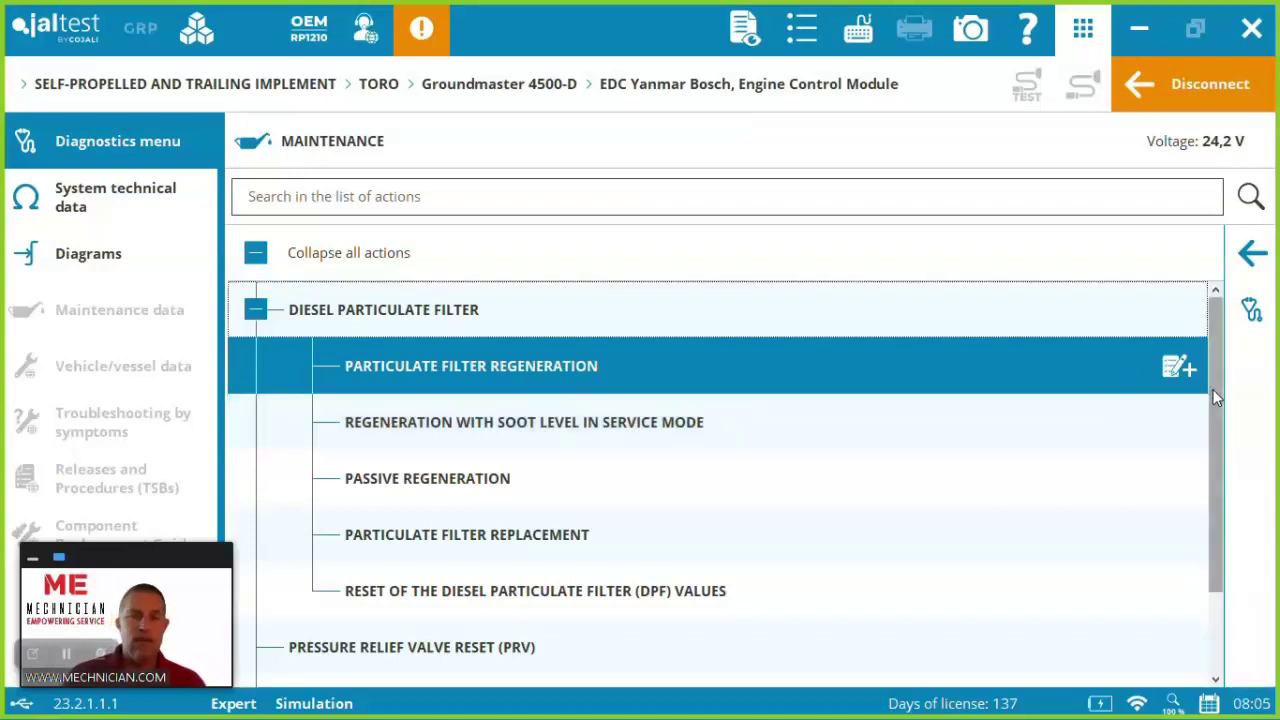
pyautogui.moveTo(1213, 389); pyautogui.dragTo(1216, 473)
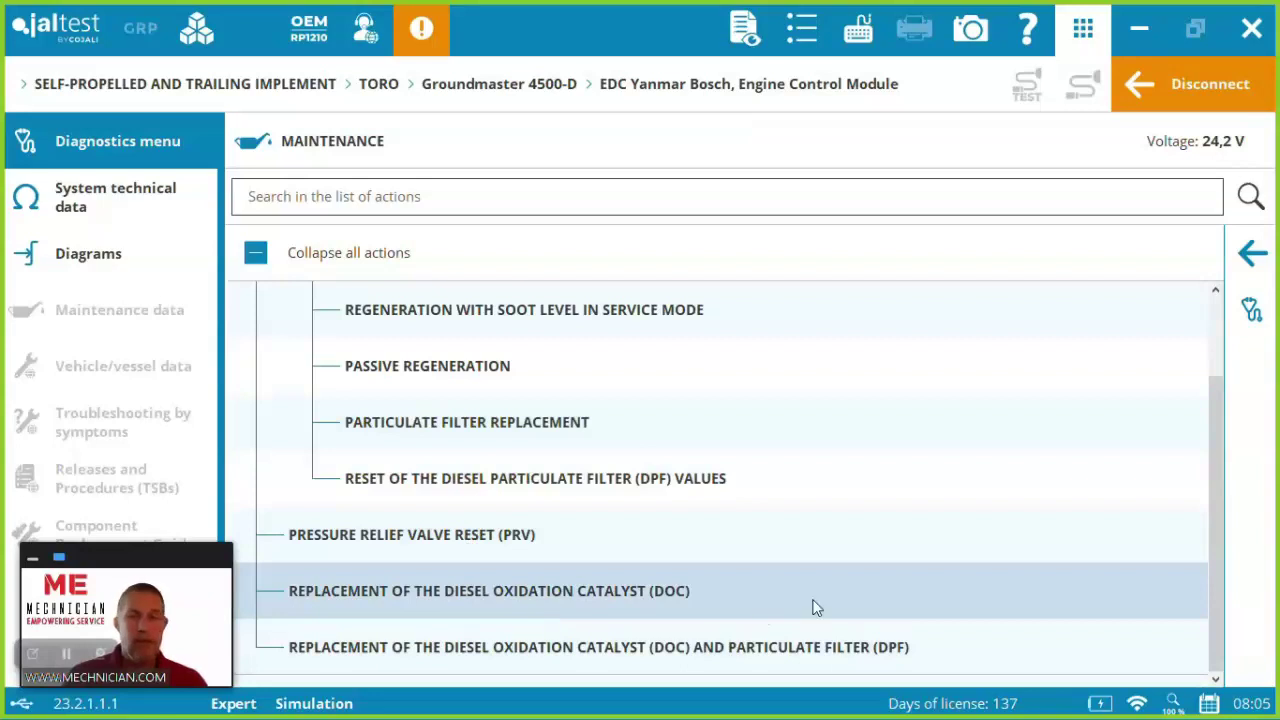
pyautogui.click(1245, 268)
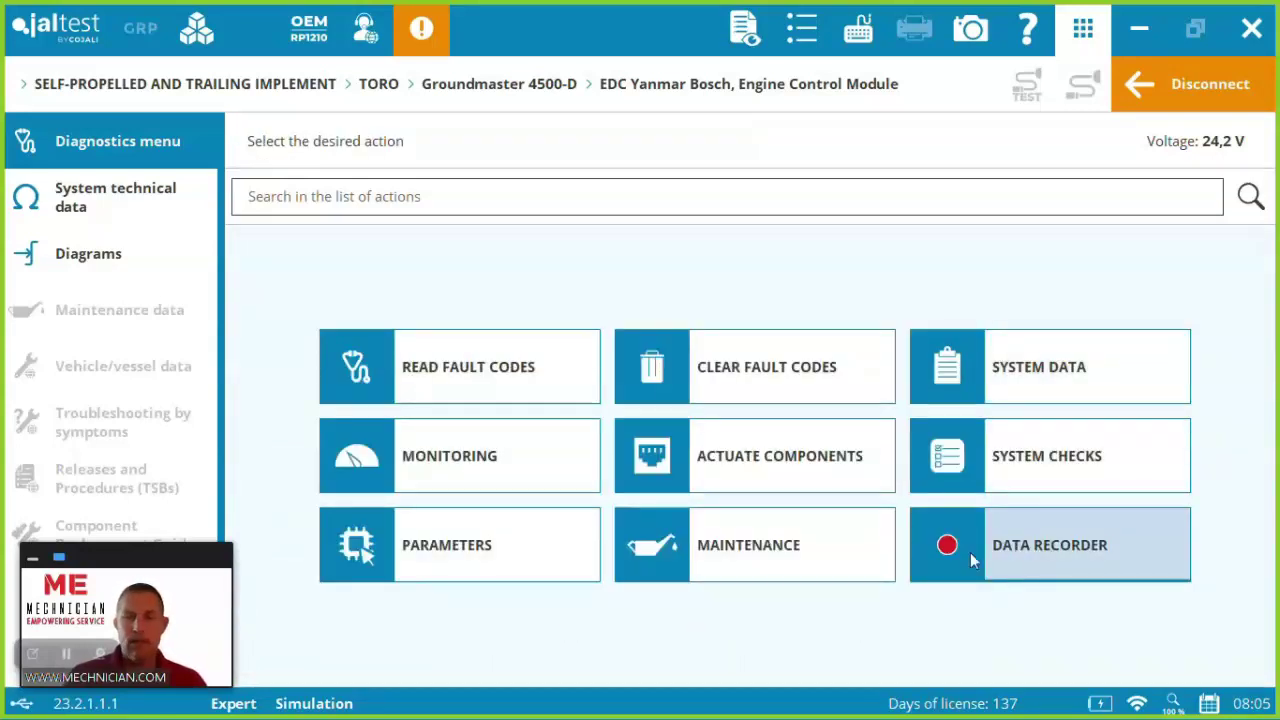
# Browse the module's system technical data, then disconnect from the engine control module.
pyautogui.click(124, 198)
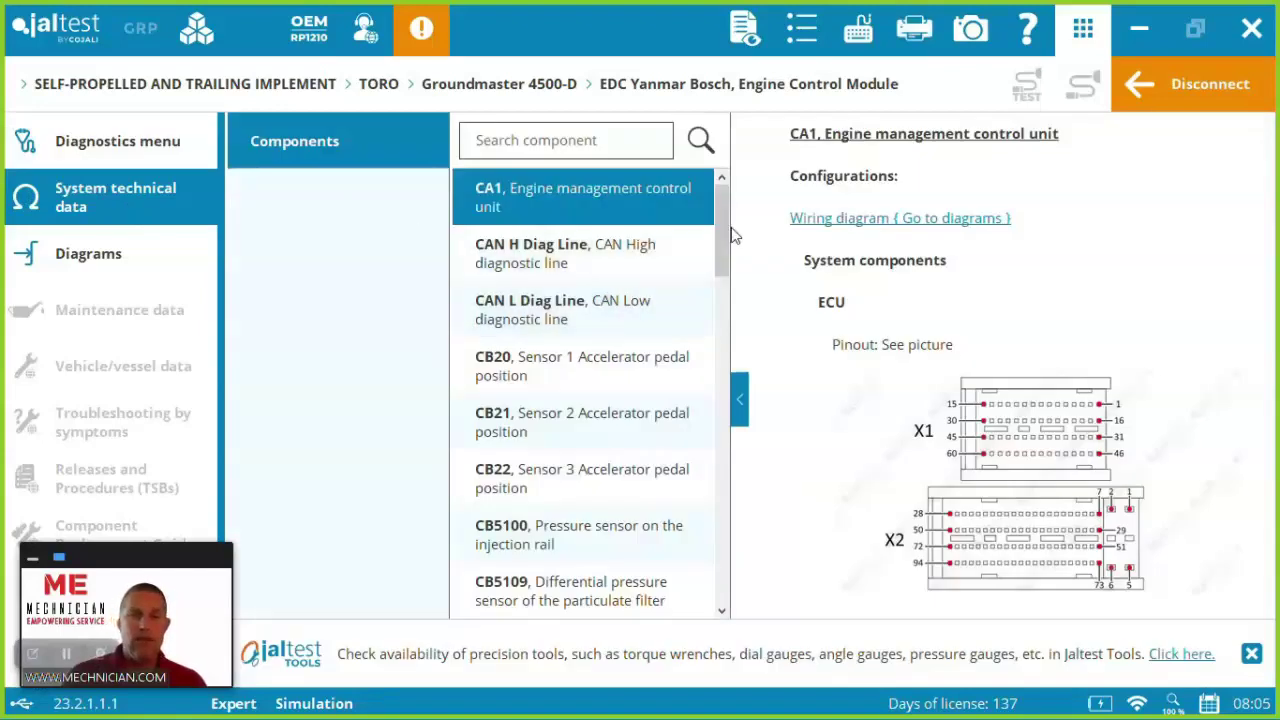
pyautogui.scroll(-1, 728, 252)
pyautogui.moveTo(728, 252); pyautogui.dragTo(710, 566)
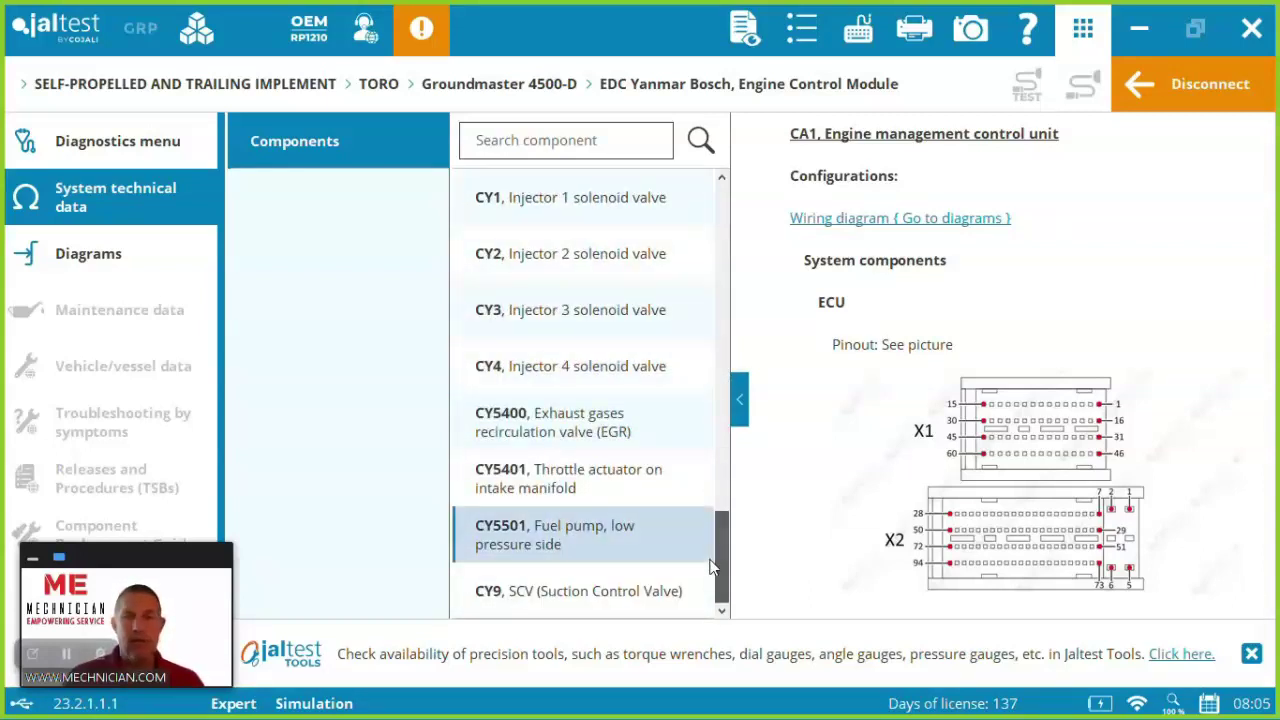
pyautogui.click(1188, 85)
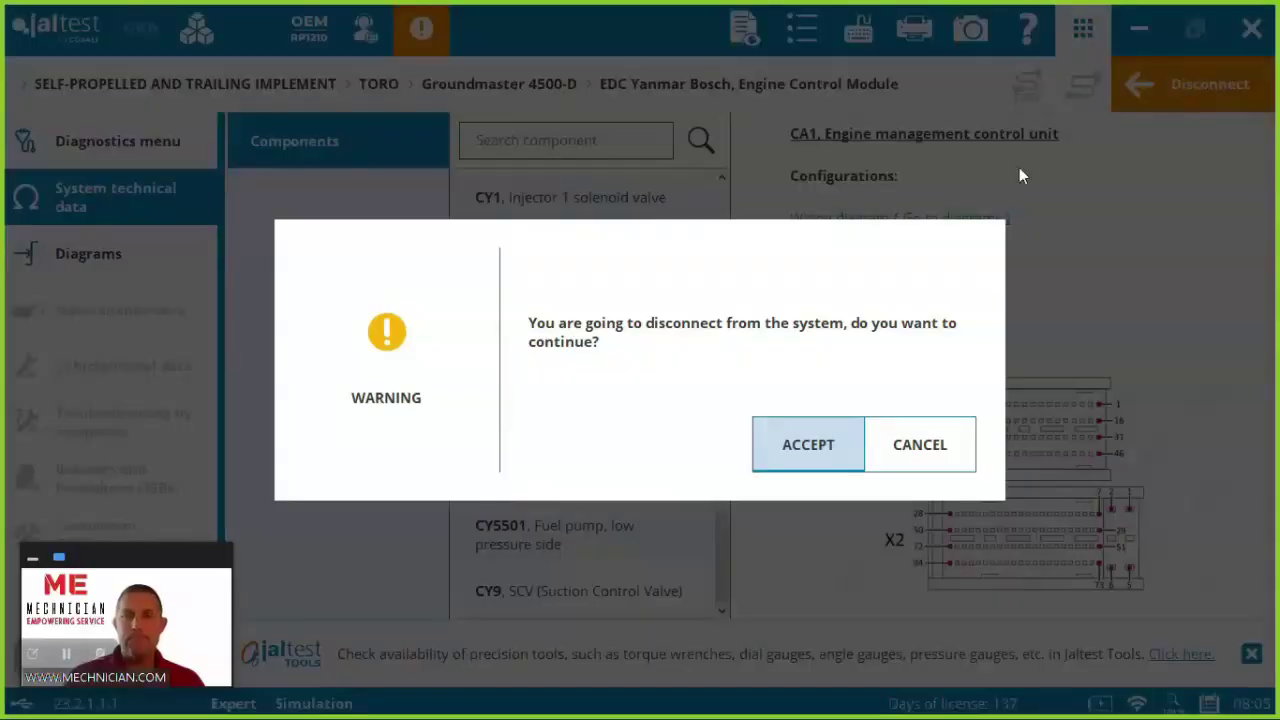
pyautogui.click(790, 444)
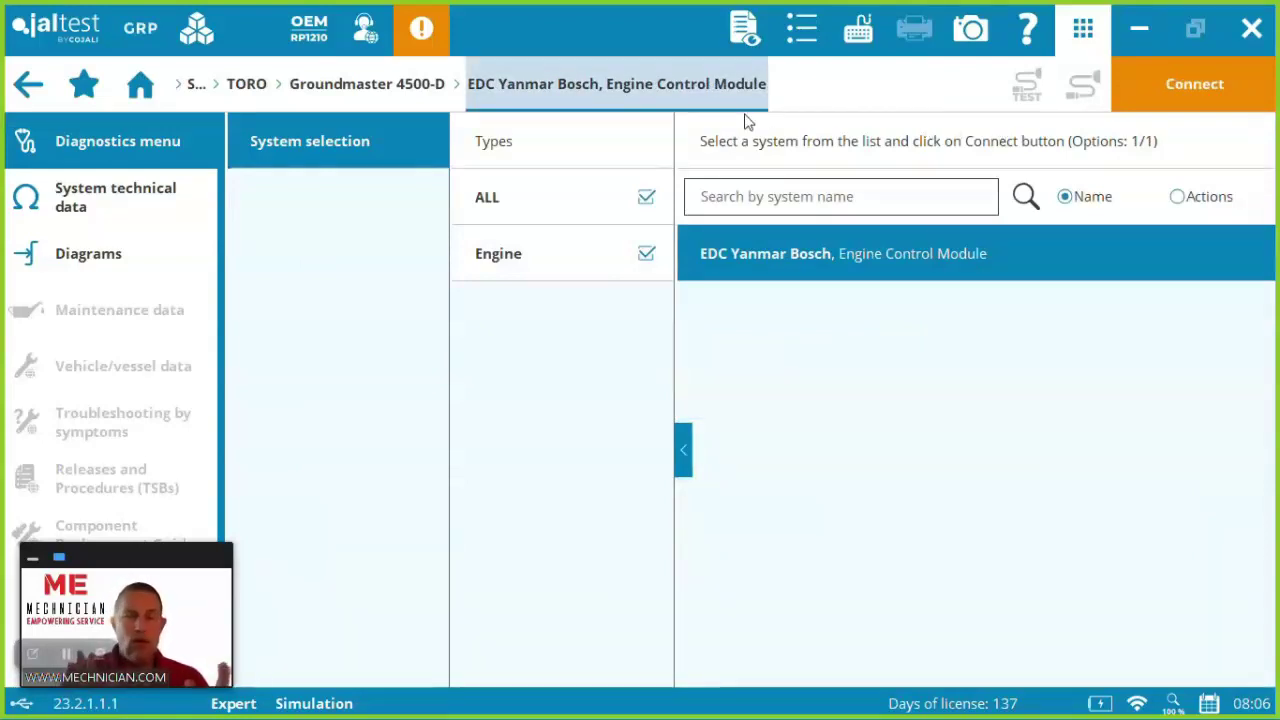
# Go back to the Toro model list, choosing to save the diagnostic report, and preview it.
pyautogui.click(252, 86)
pyautogui.click(816, 444)
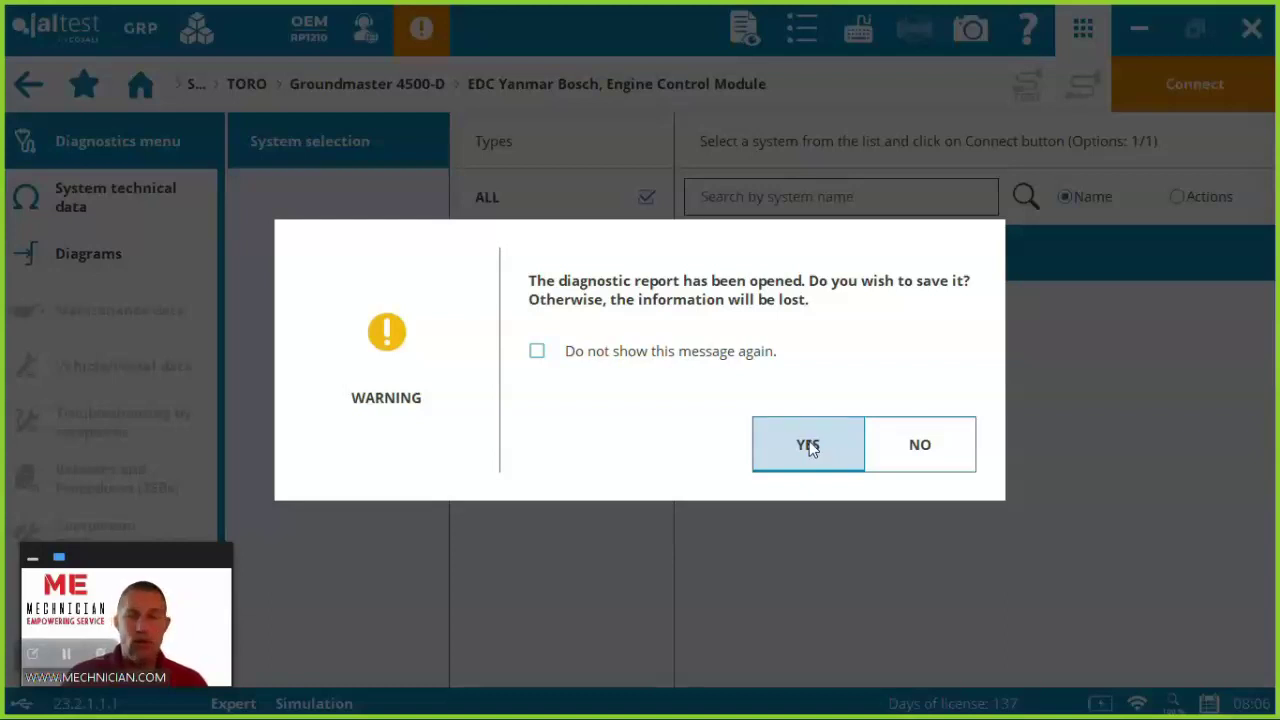
pyautogui.click(808, 445)
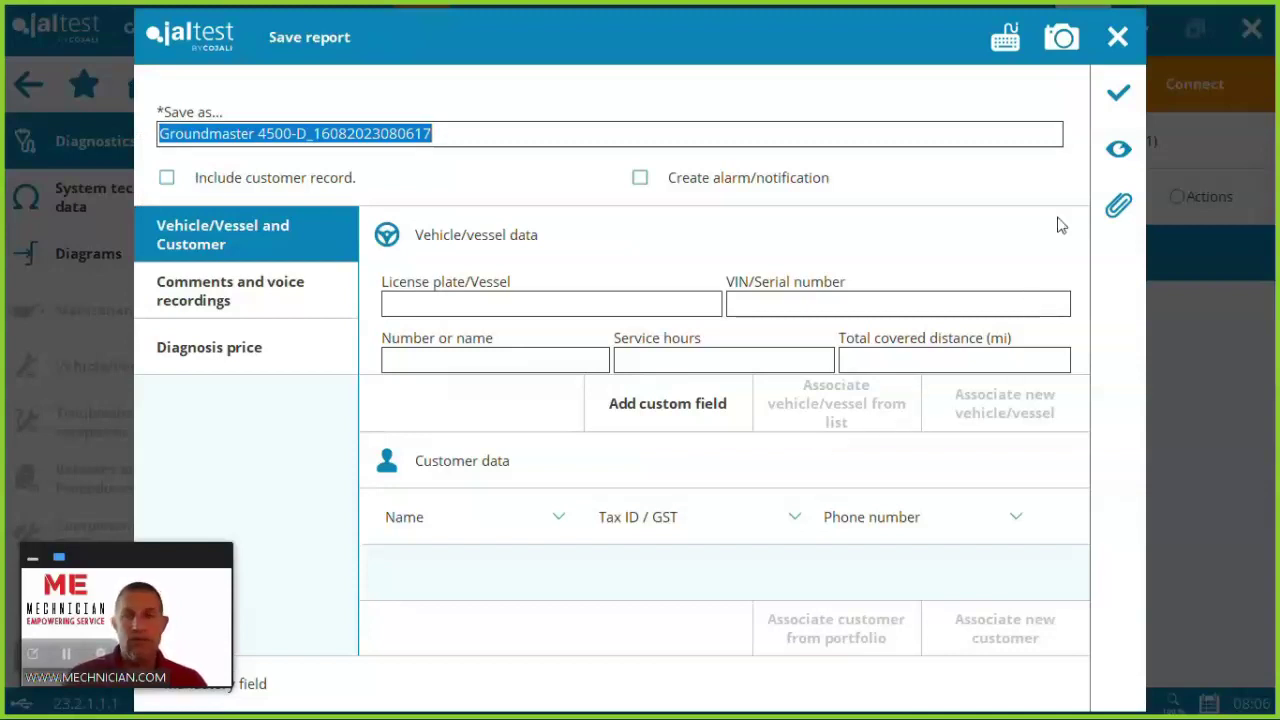
pyautogui.click(1119, 152)
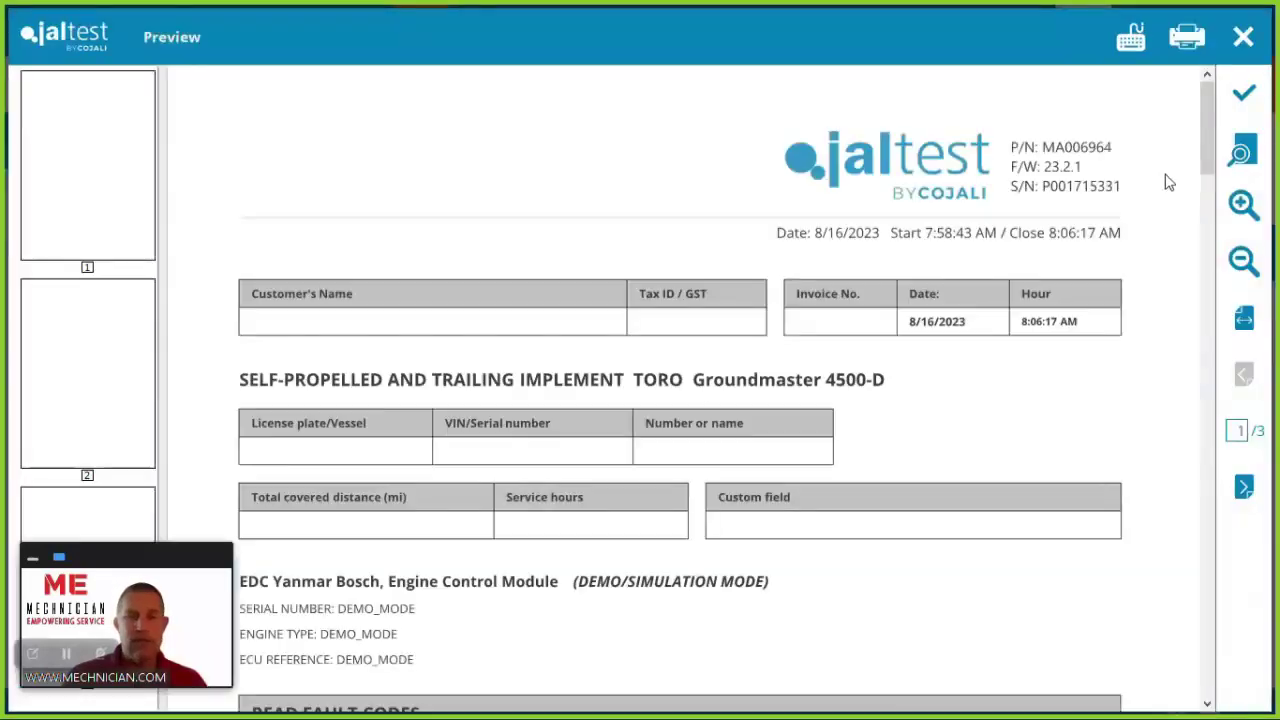
pyautogui.moveTo(1205, 138); pyautogui.dragTo(1190, 333)
pyautogui.moveTo(1188, 375)
pyautogui.mouseDown()
pyautogui.moveTo(1177, 583)
pyautogui.moveTo(1180, 372)
pyautogui.mouseUp()
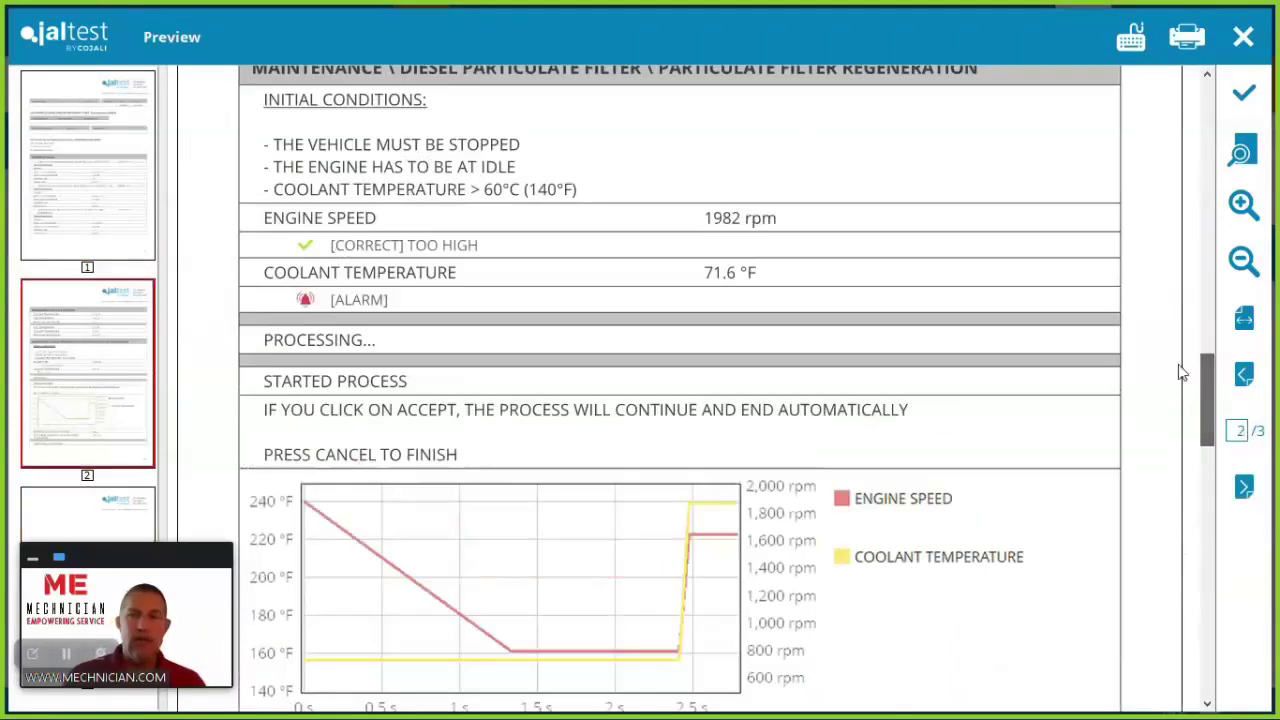
pyautogui.click(1243, 37)
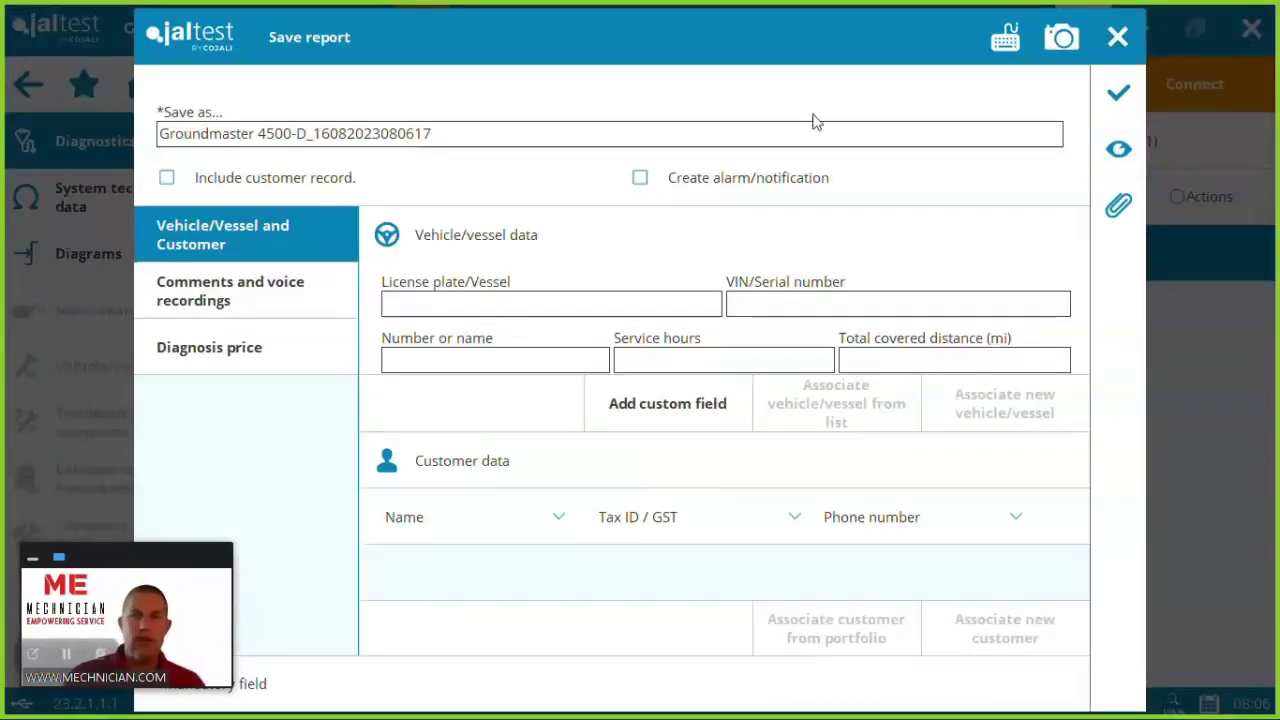
# Check the diagnosis price details, then exit the save report wizard without saving.
pyautogui.click(283, 352)
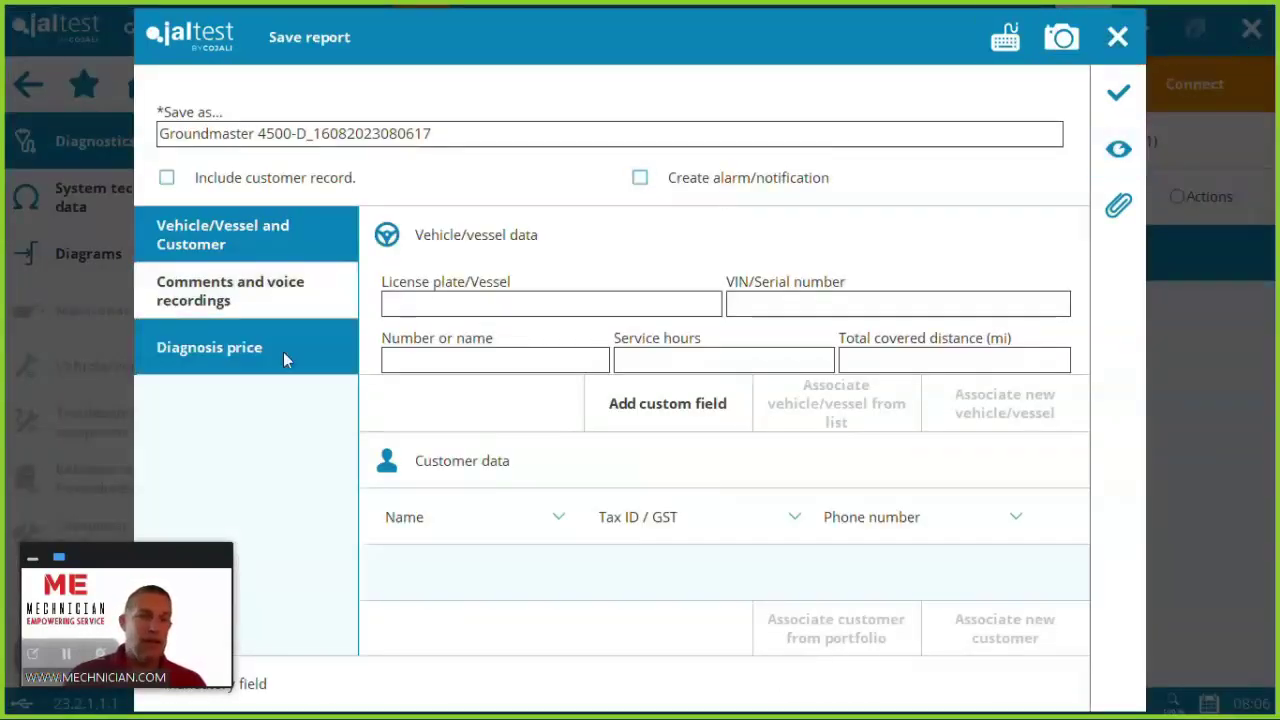
pyautogui.click(1121, 42)
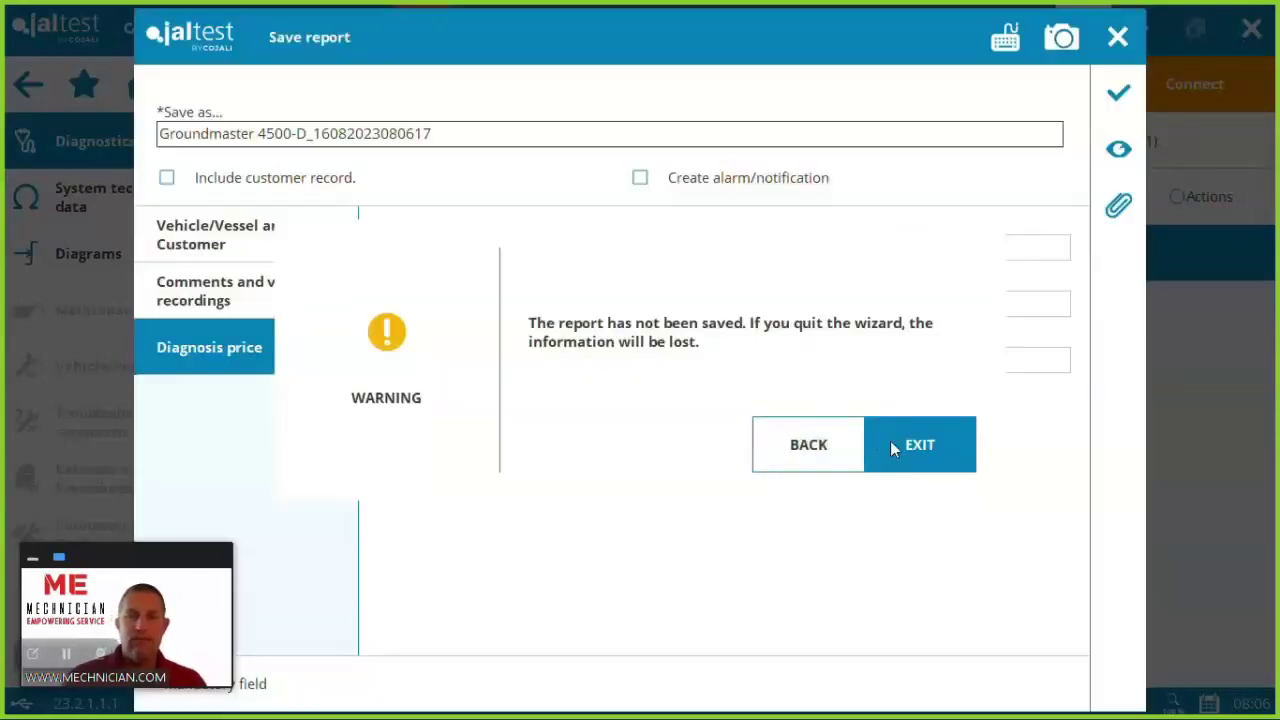
pyautogui.click(890, 443)
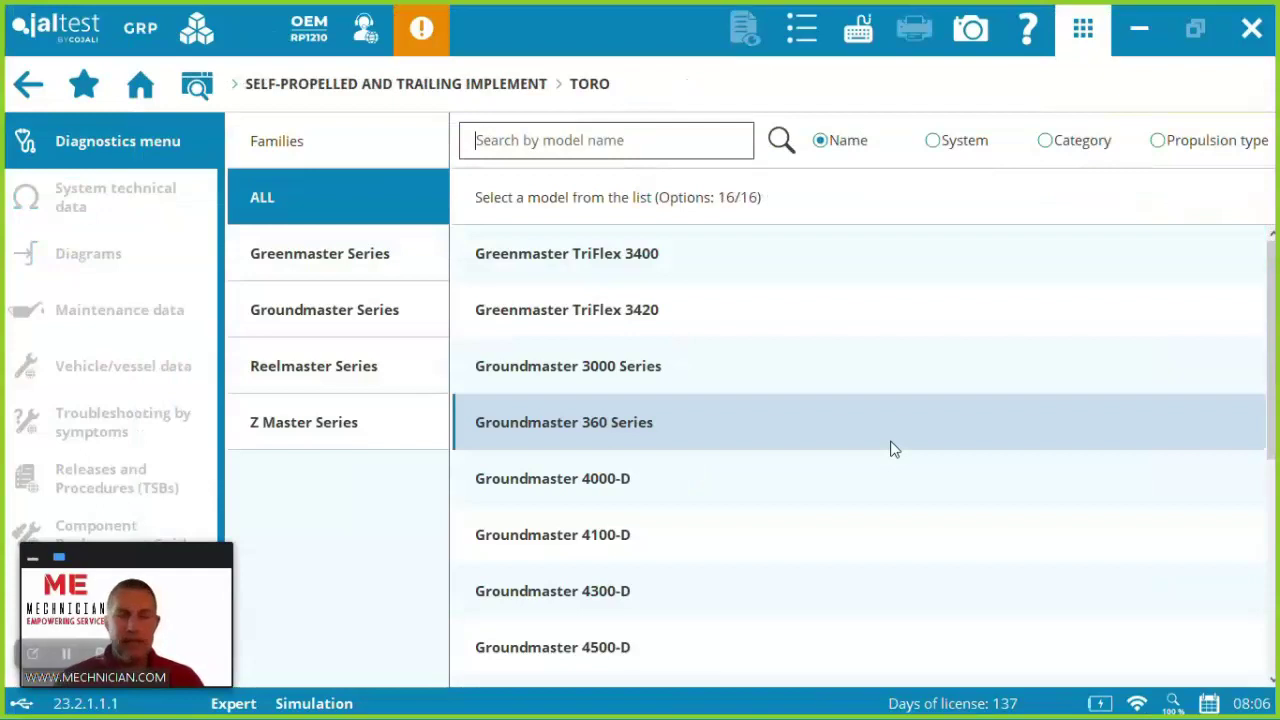